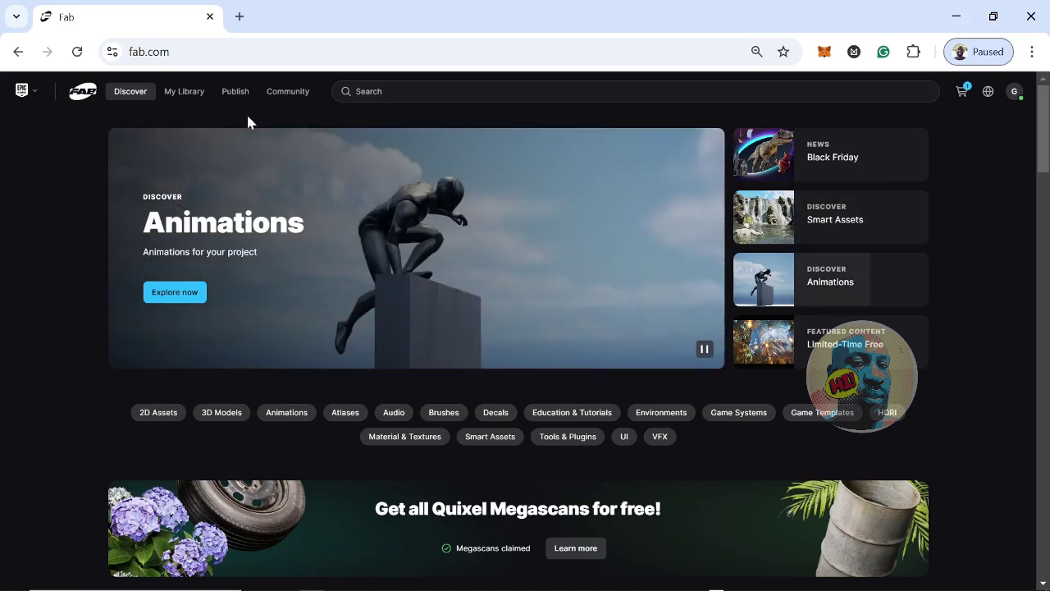
Look through the Fab home page's featured sections and open the Quixel seller page
scroll(443, 262, down, 7)
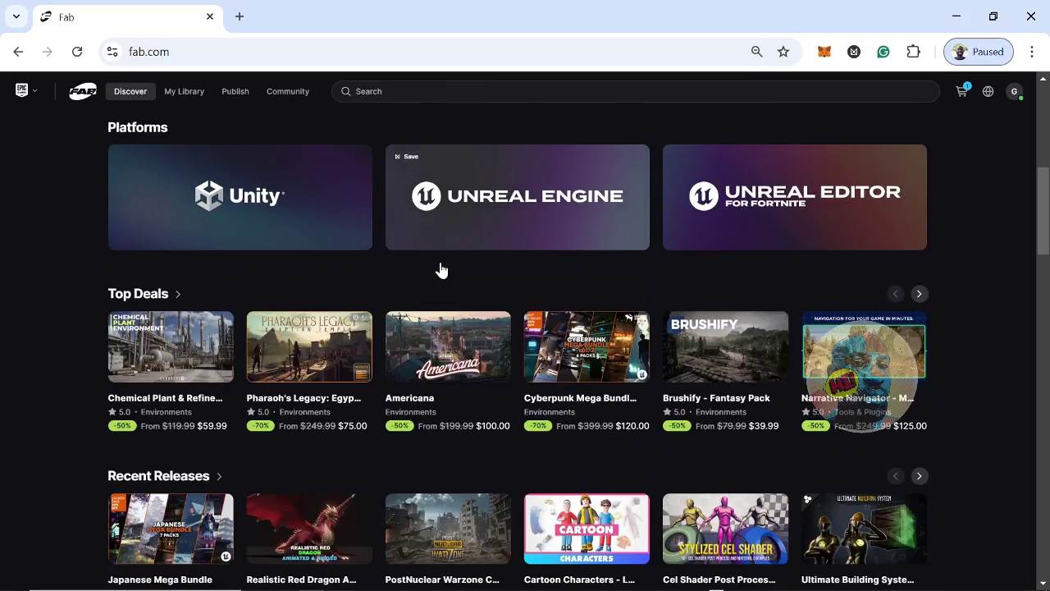
scroll(442, 264, down, 8)
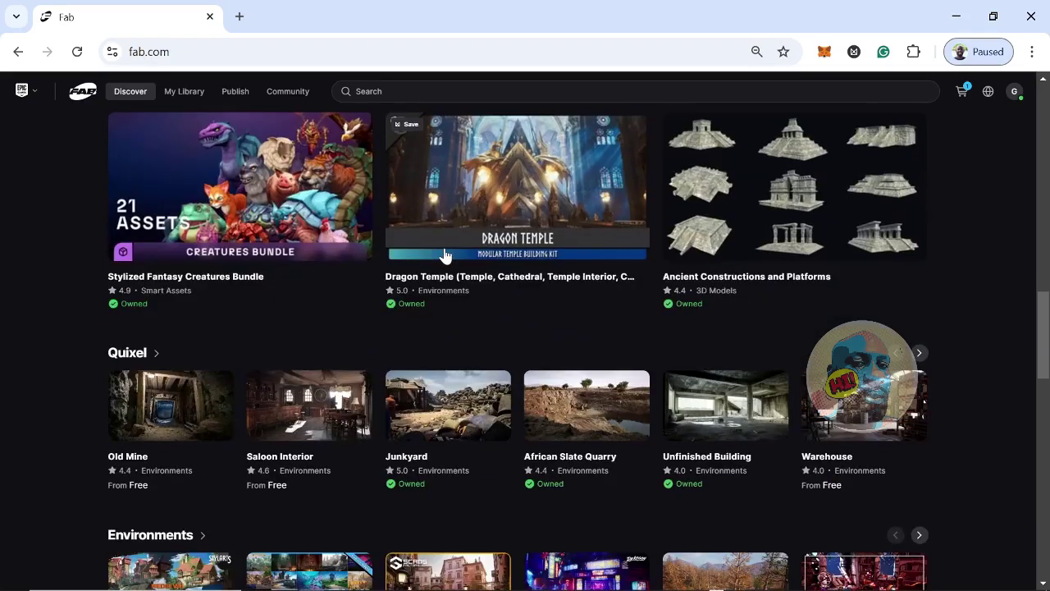
scroll(350, 297, up, 12)
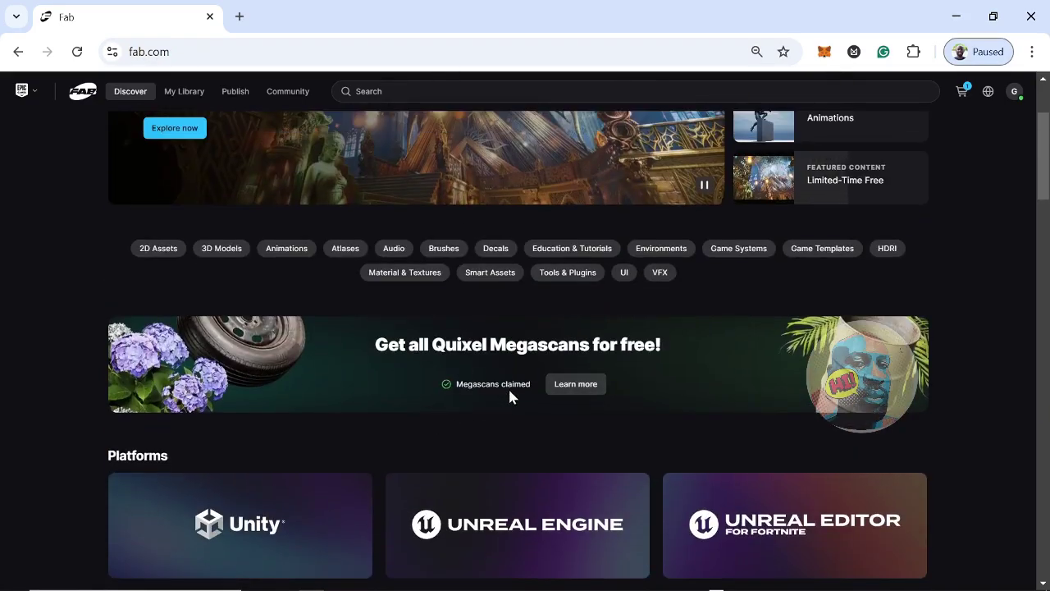
scroll(392, 365, down, 10)
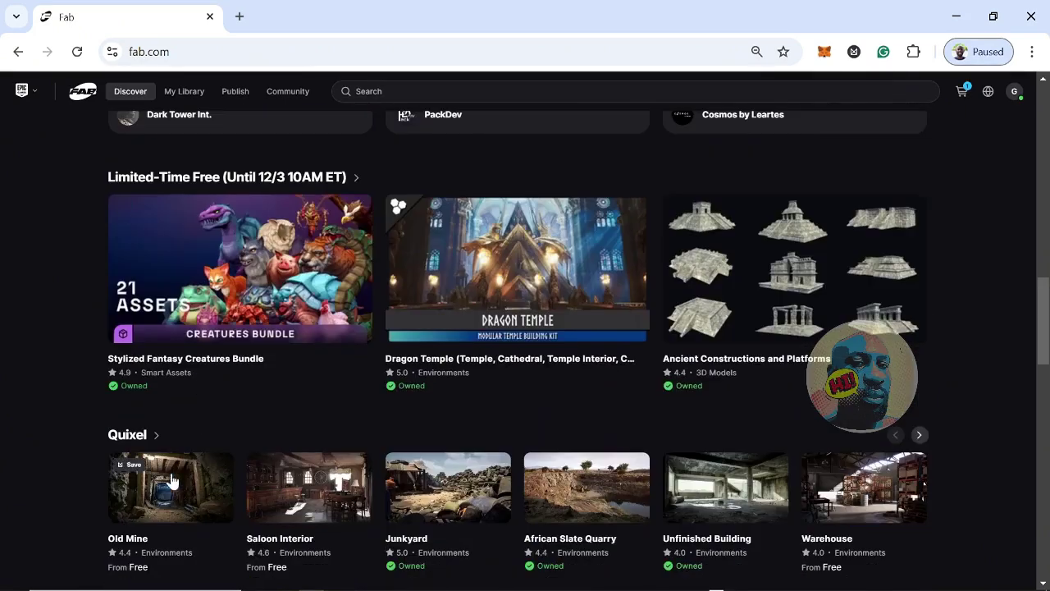
click(125, 480)
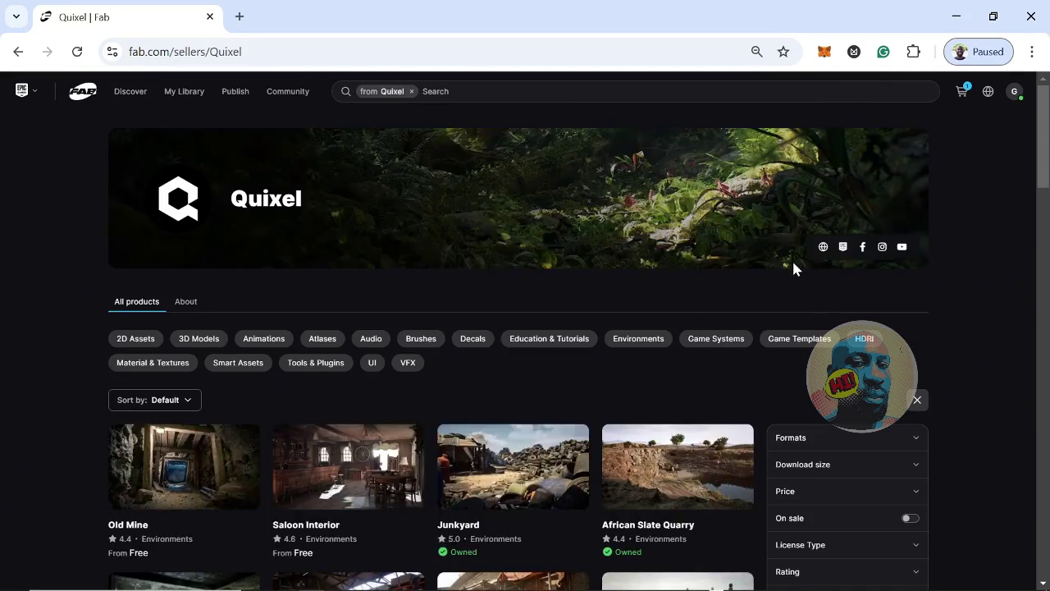
Find the Japanese Stone Bridge among Quixel's products and open its listing
scroll(800, 260, down, 5)
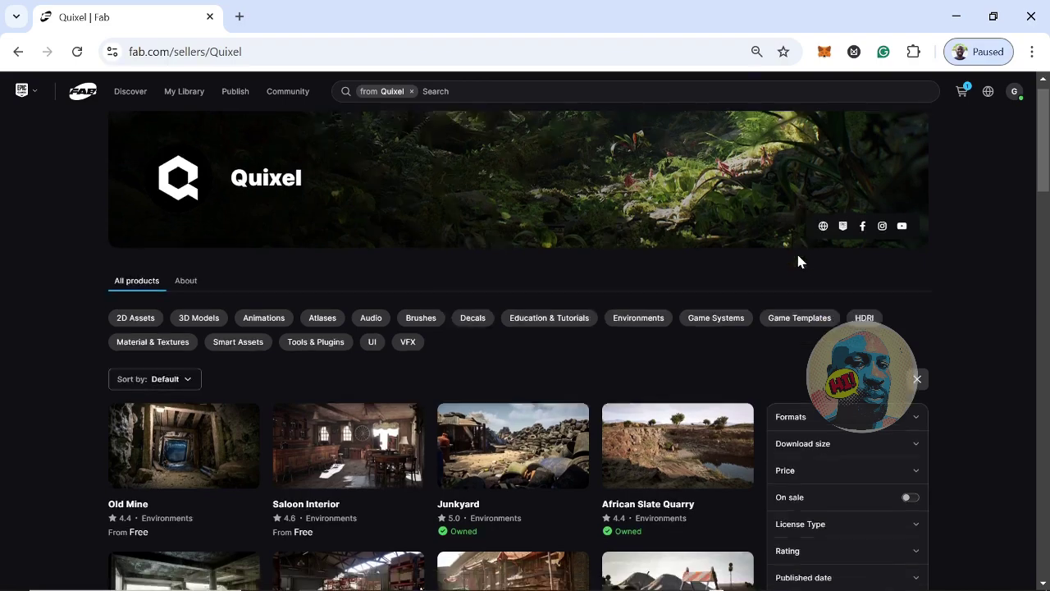
scroll(799, 260, down, 8)
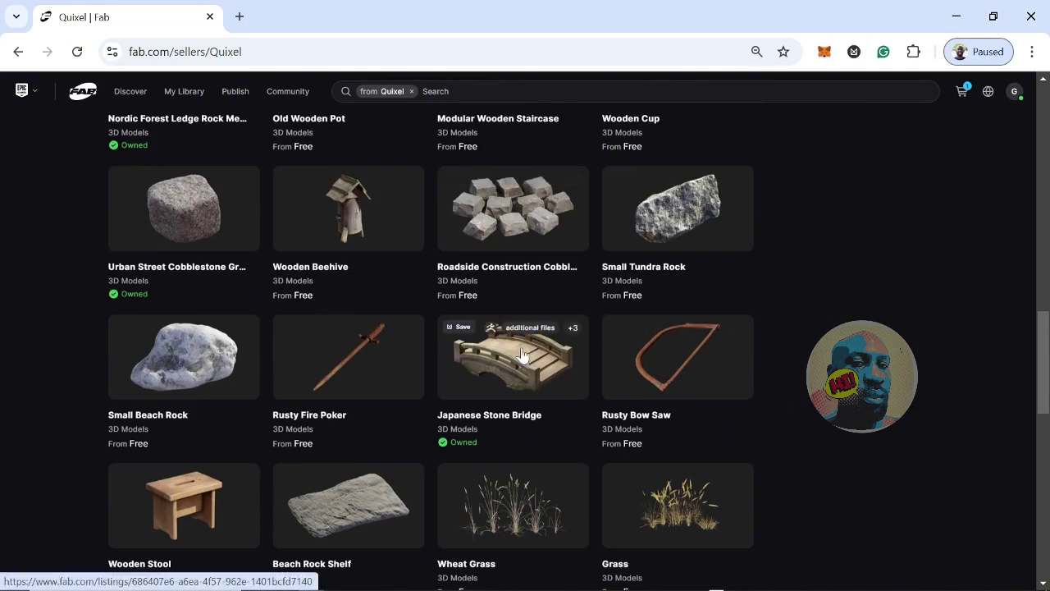
scroll(523, 352, down, 1)
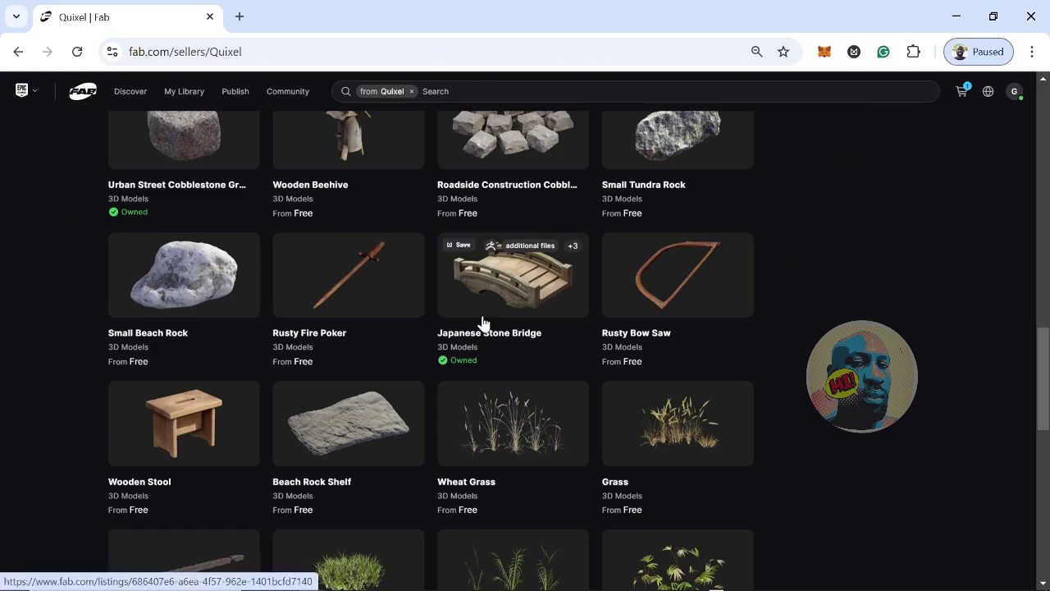
click(517, 285)
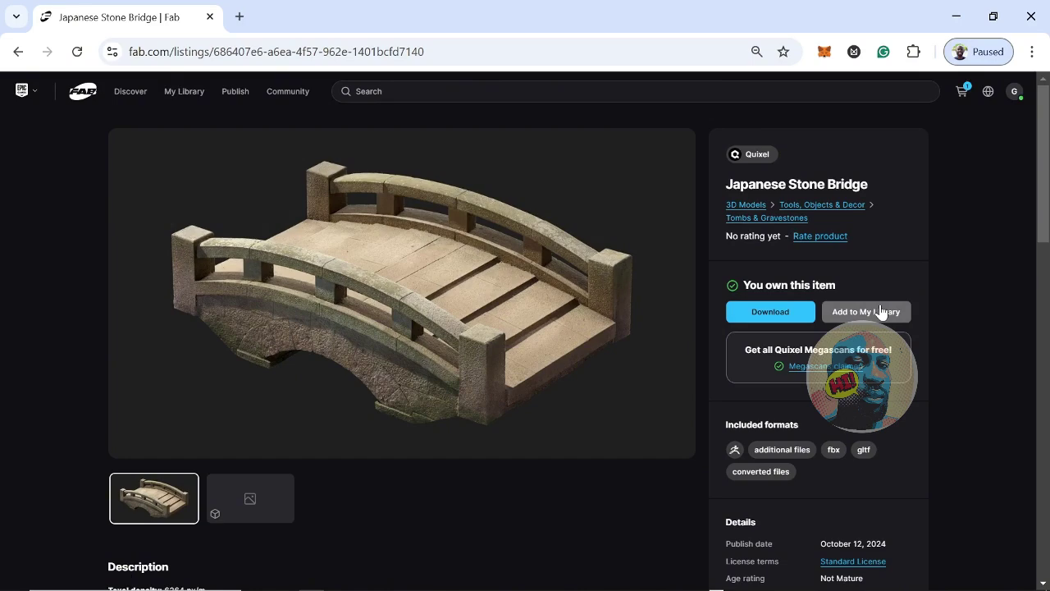
Download the medium-quality FBX archive japanese_stone_bridge_ve1hfee_mid.zip and show the downloaded file in its folder
click(777, 313)
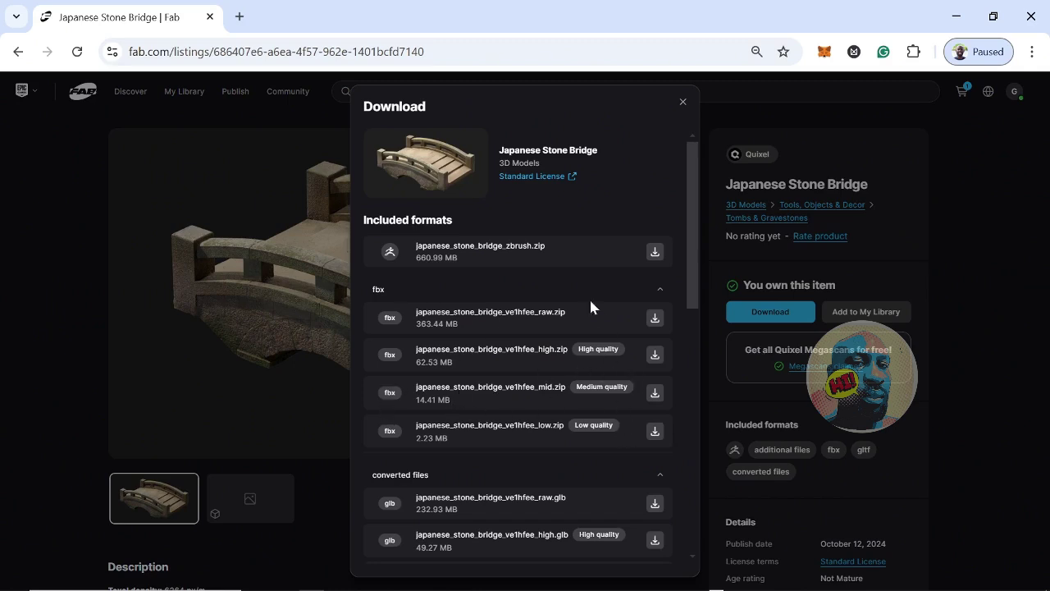
click(655, 394)
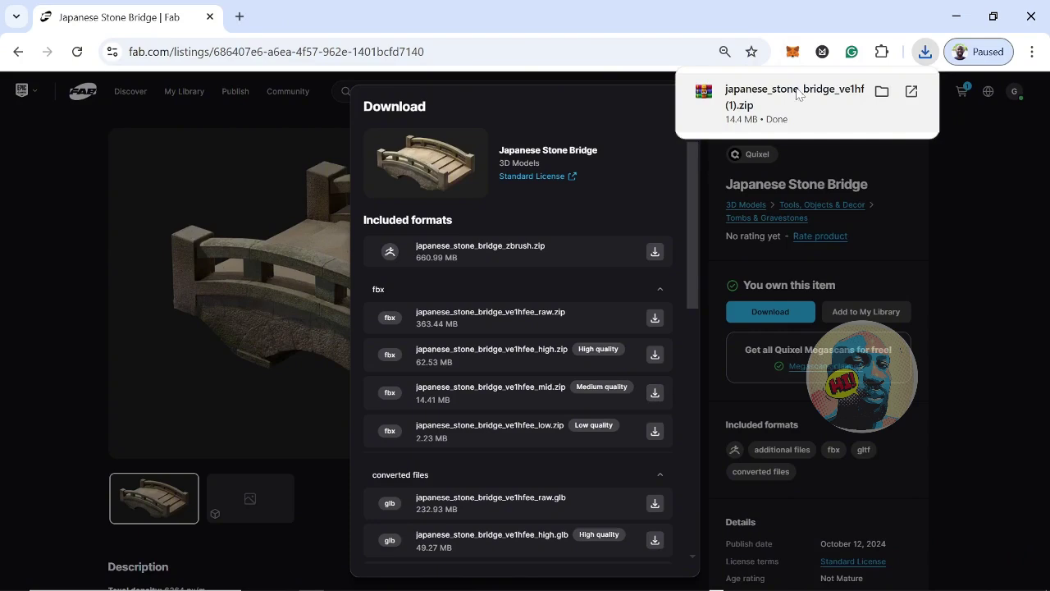
click(882, 91)
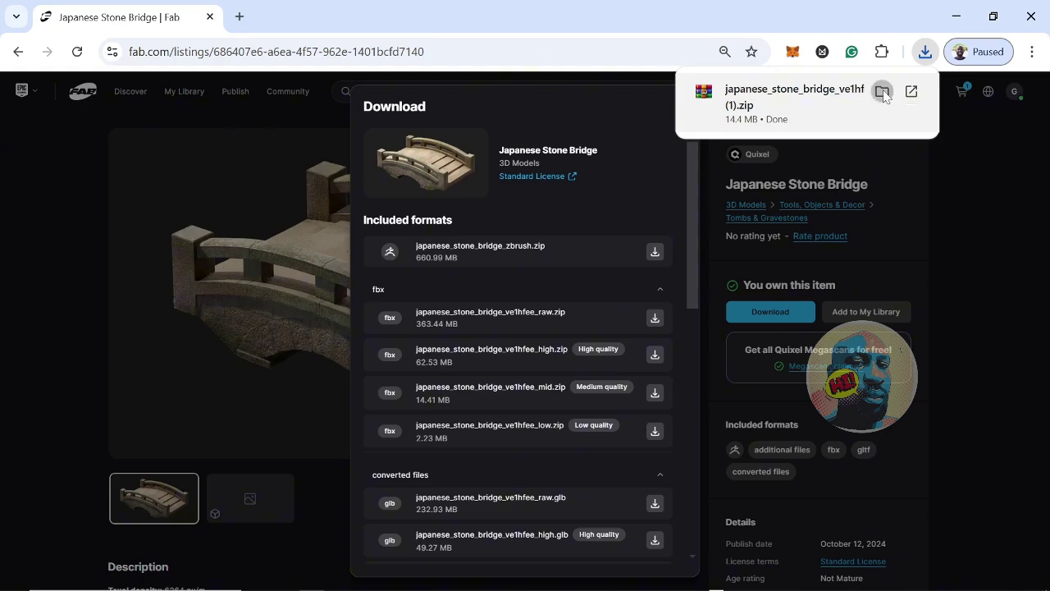
Browse the DOWNLOADS\4.3 folder and its SOLDIERS and FAB subfolders in File Explorer
right_click(495, 508)
click(311, 246)
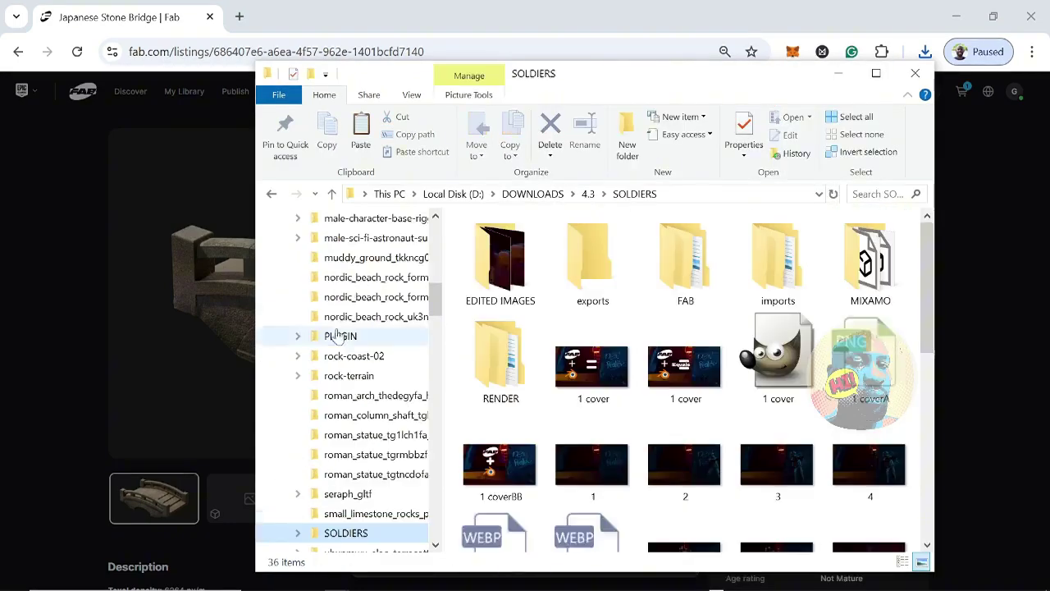
click(588, 193)
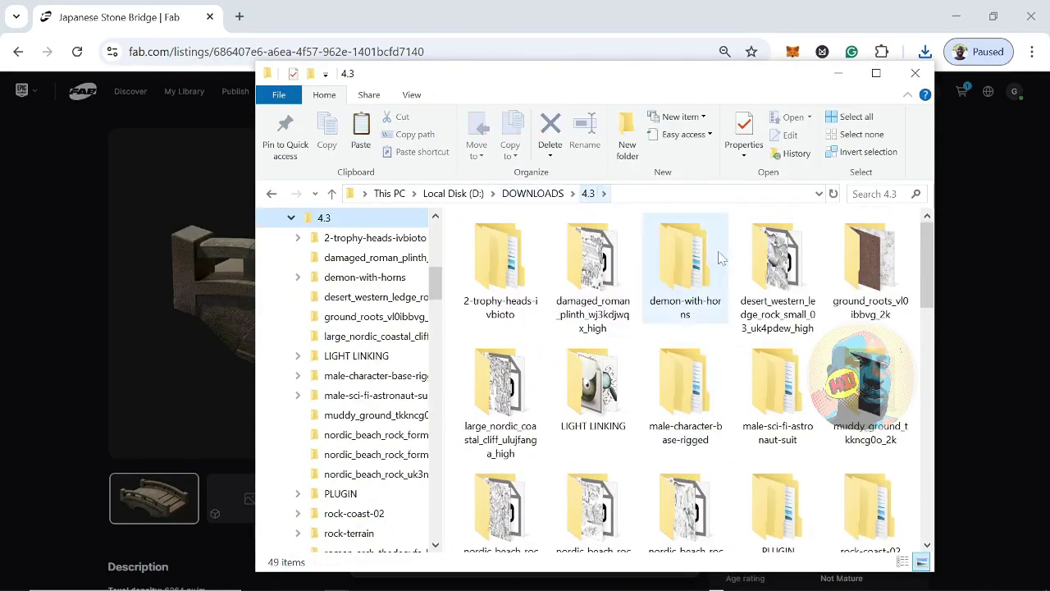
scroll(698, 251, down, 5)
double_click(891, 459)
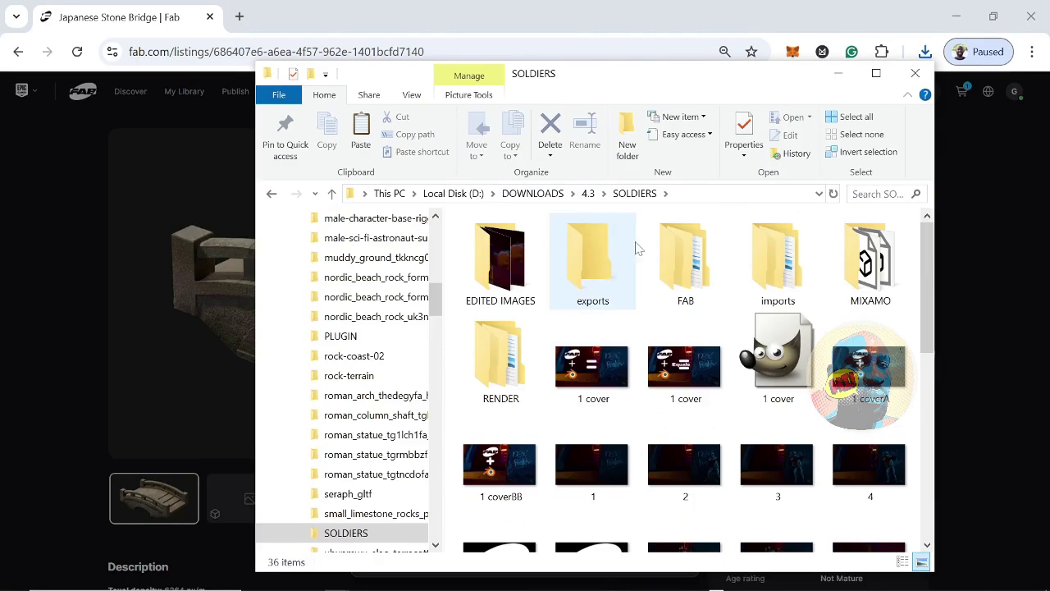
scroll(697, 250, down, 5)
scroll(697, 250, up, 5)
double_click(685, 256)
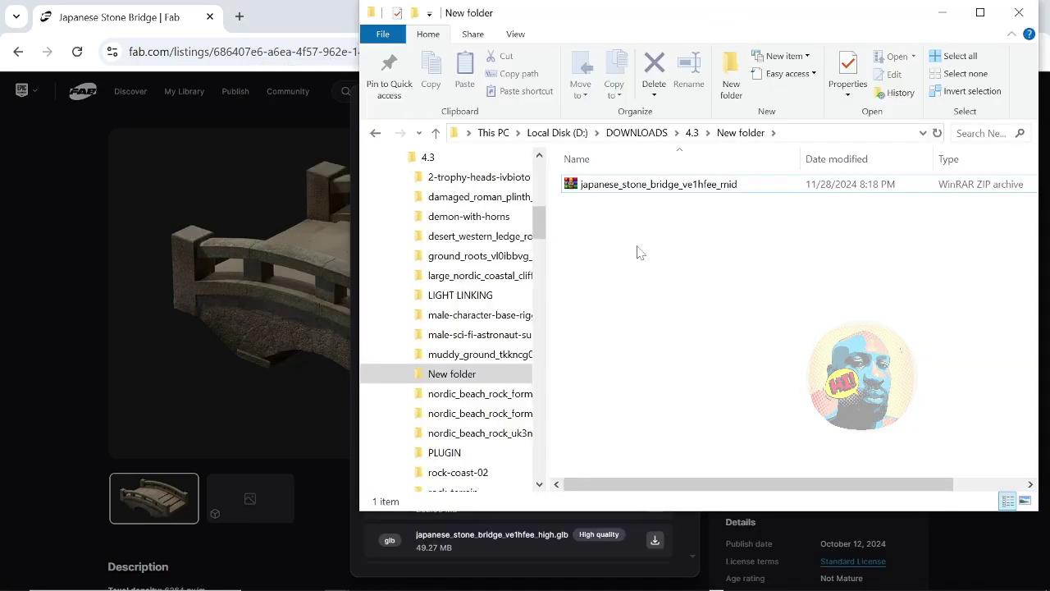
Extract the japanese_stone_bridge_ve1hfee_mid archive into a folder of the same name and open that folder
click(600, 187)
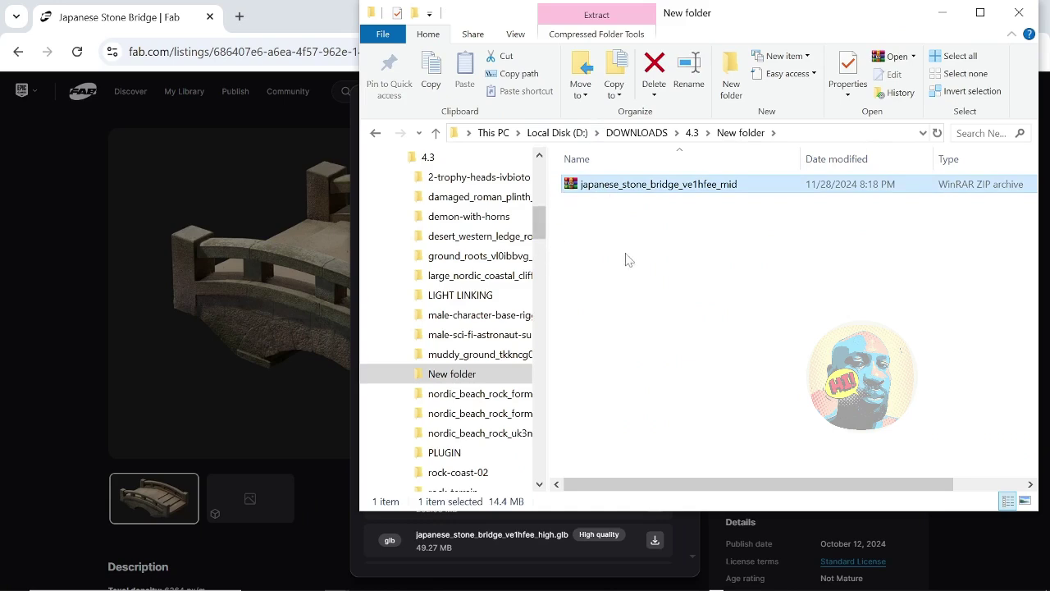
mouse_move(661, 191)
right_click(663, 189)
click(671, 200)
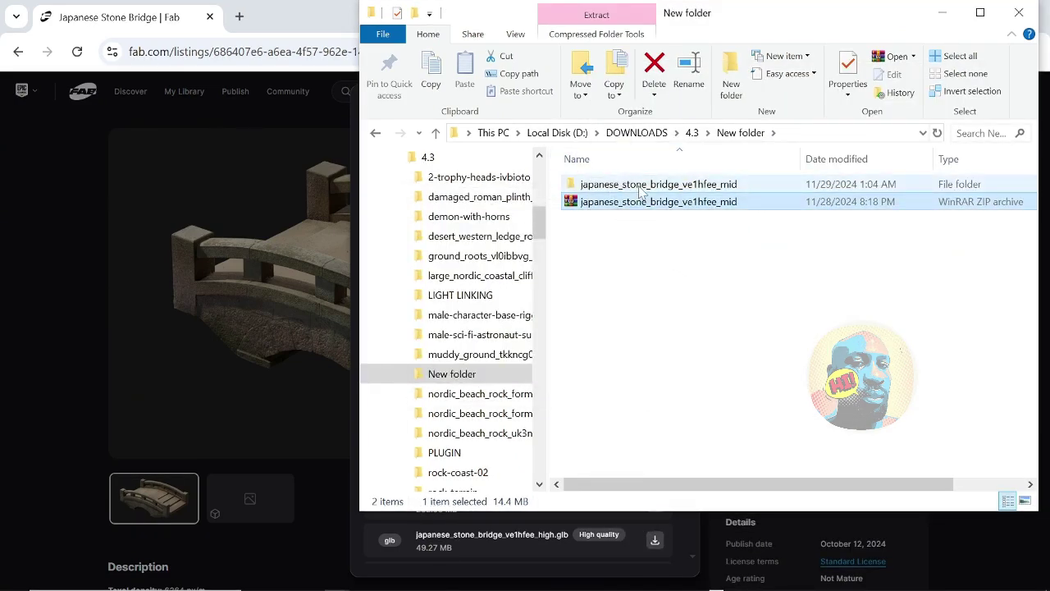
double_click(641, 187)
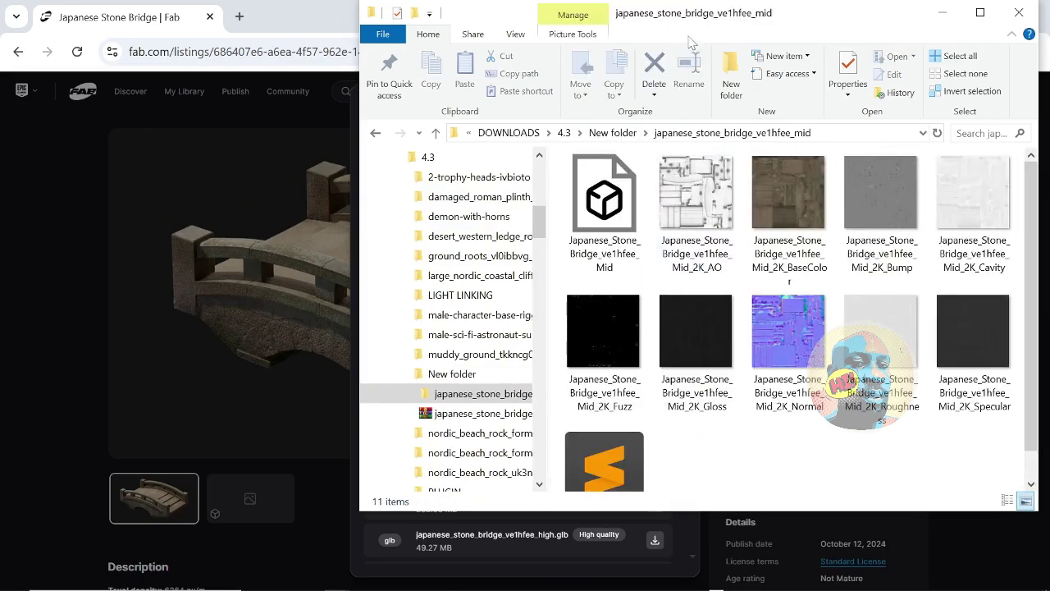
Examine the extracted bridge files, including the AO and BaseColor texture maps
drag(755, 16, 691, 24)
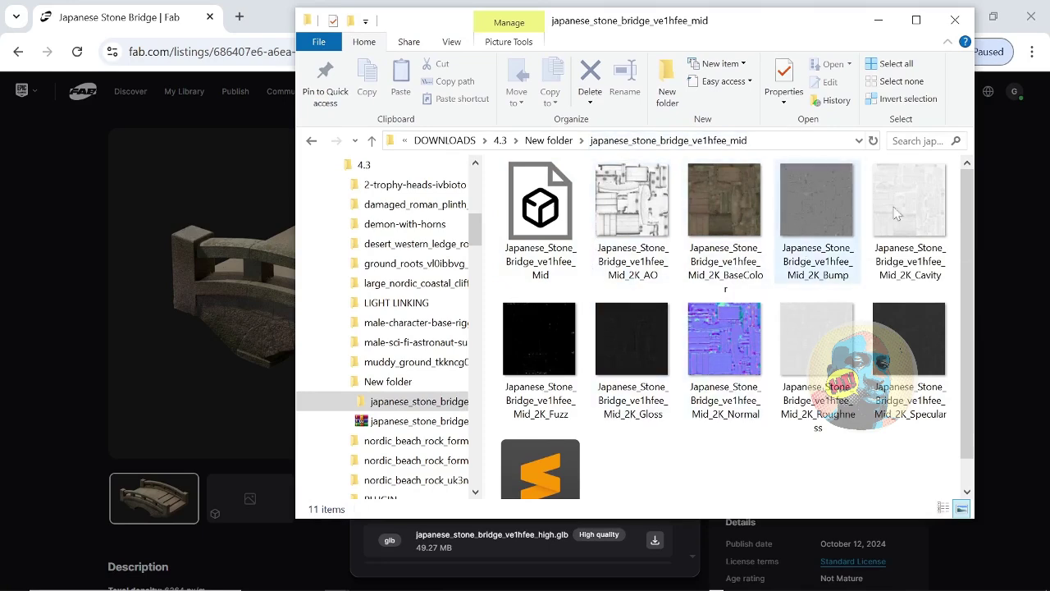
click(617, 210)
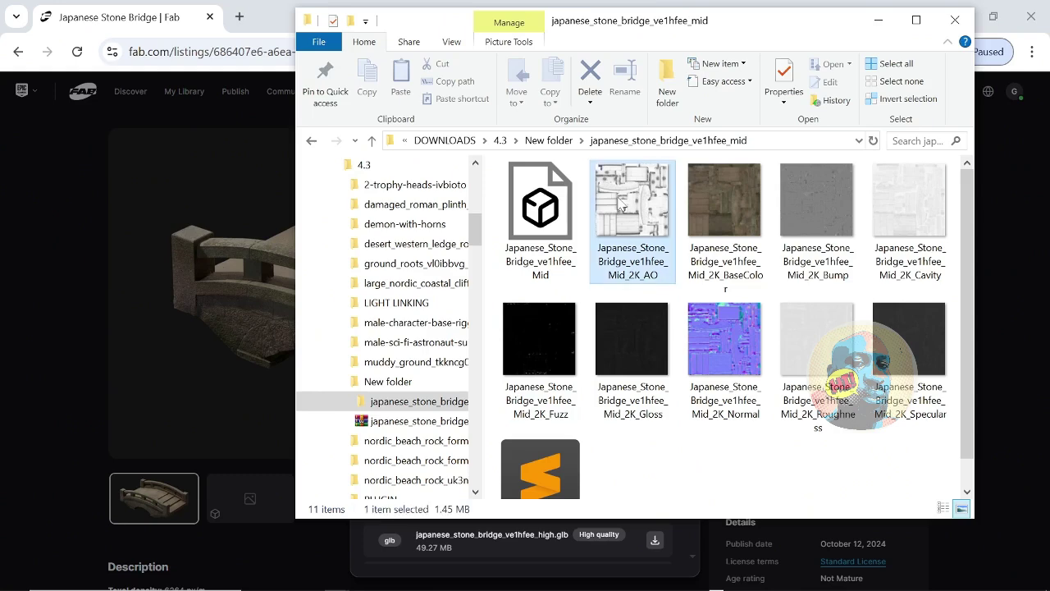
click(715, 200)
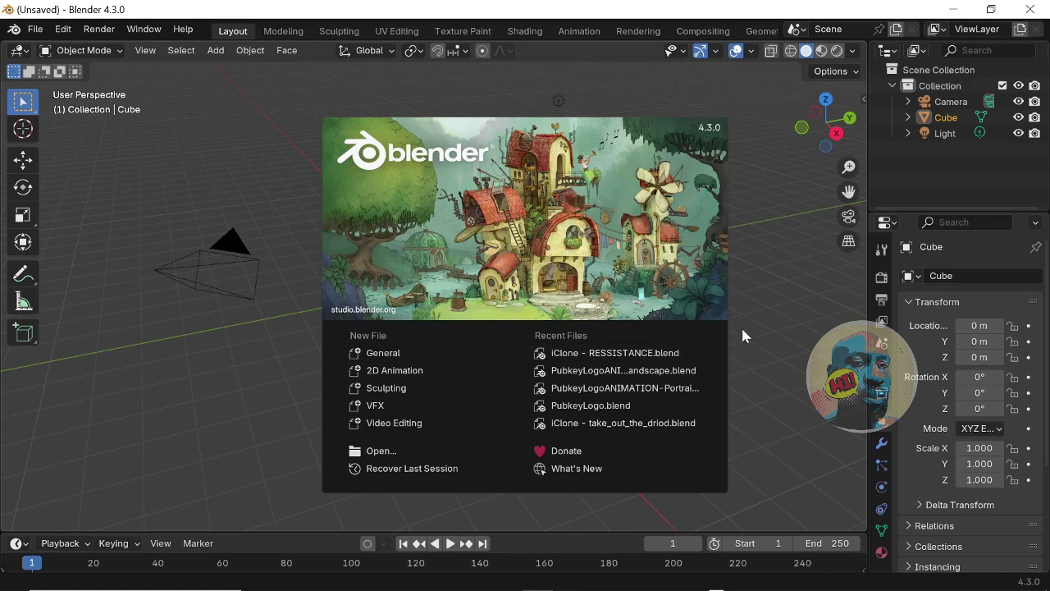
Switch to Blender, dismiss the splash screen and delete the default cube
click(783, 226)
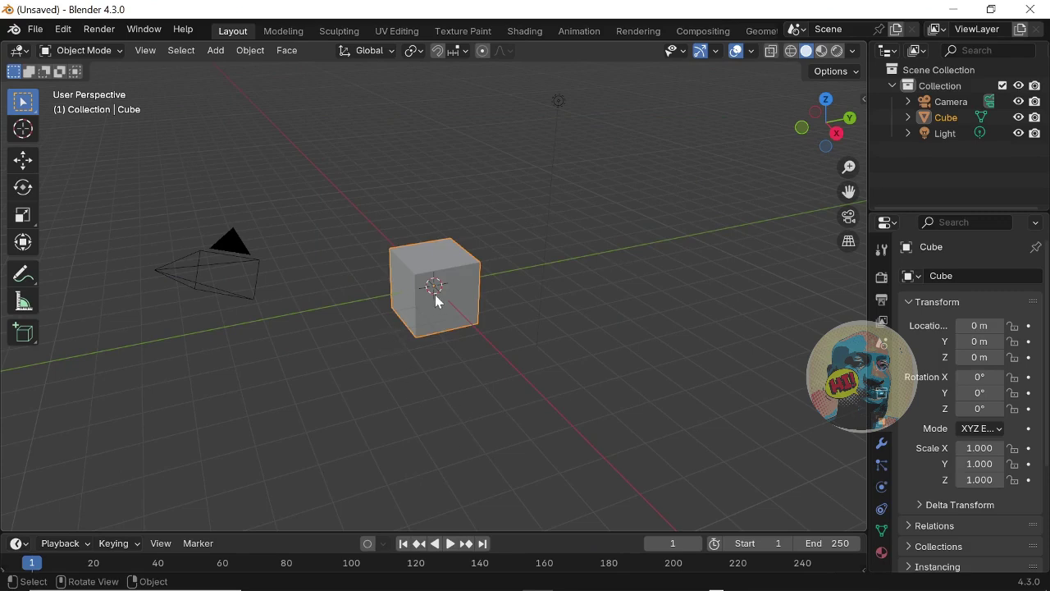
key(Delete)
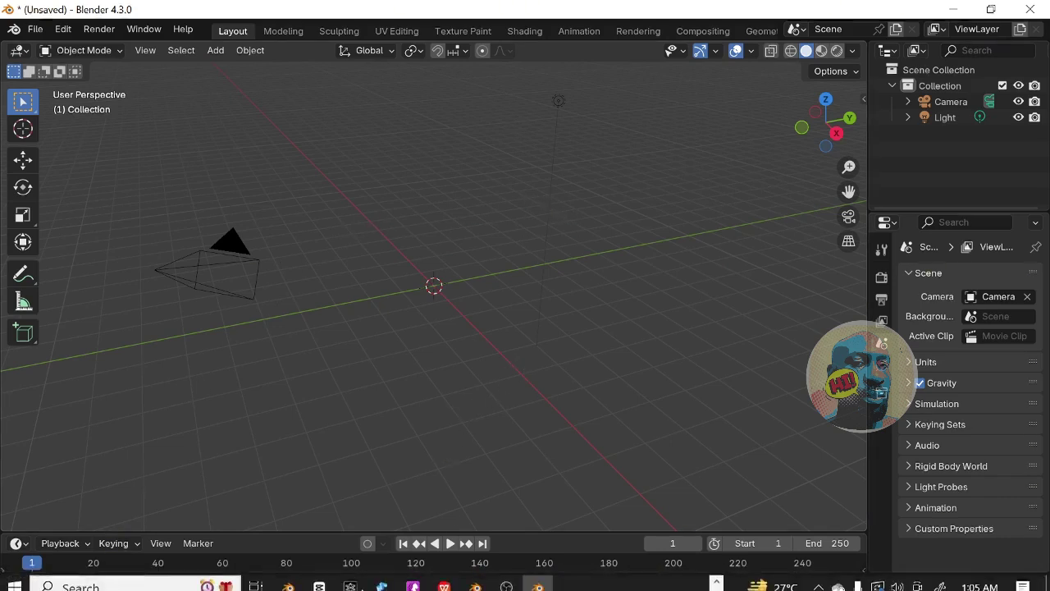
Import Japanese_Stone_Bridge_ve1hfee_Mid.fbx from the extracted File Explorer folder into the Blender scene with the default FBX import options
click(36, 31)
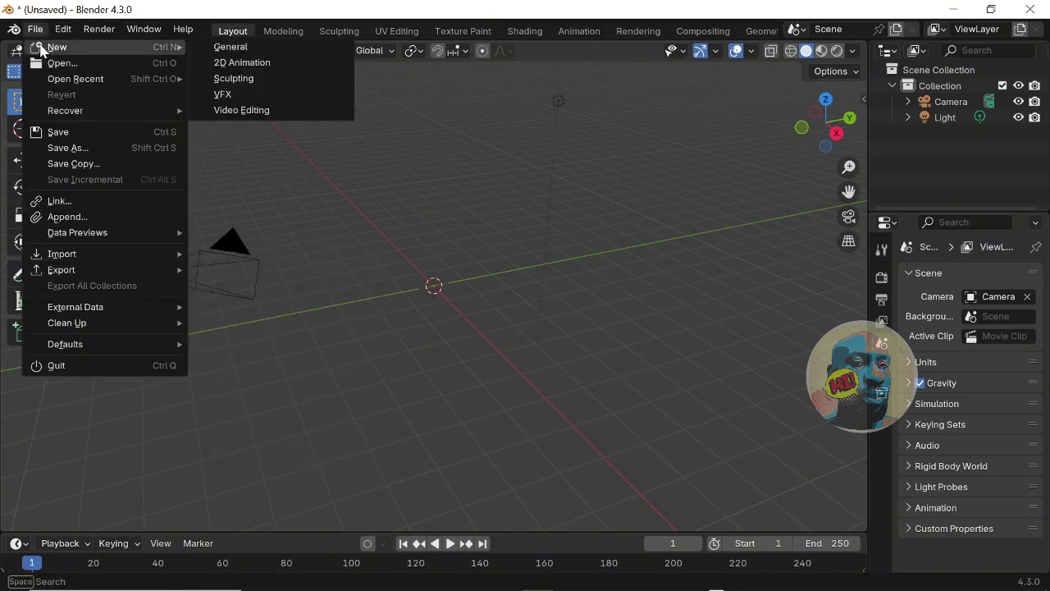
mouse_move(61, 254)
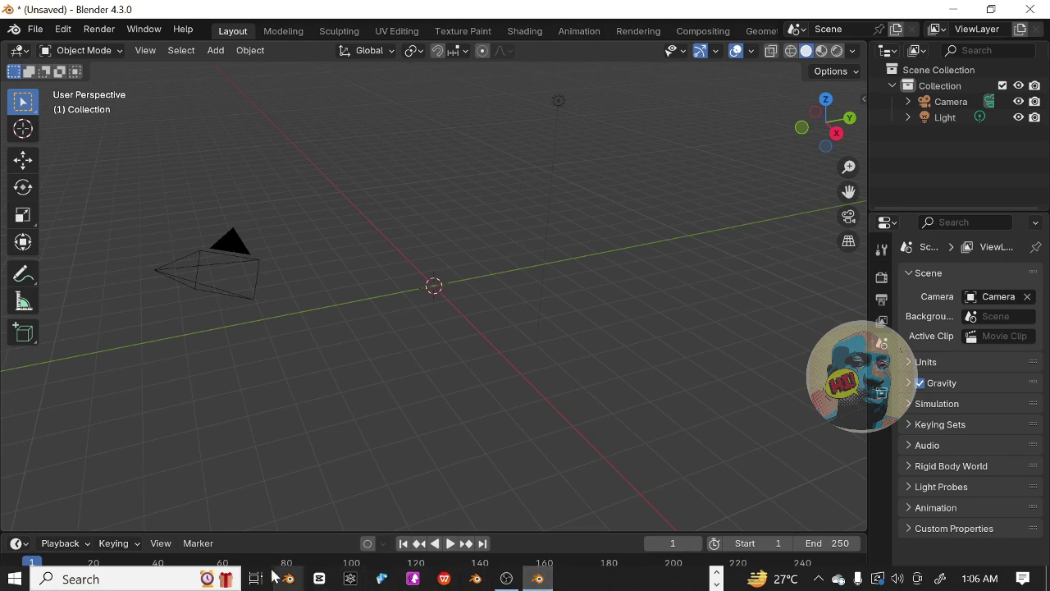
mouse_move(335, 579)
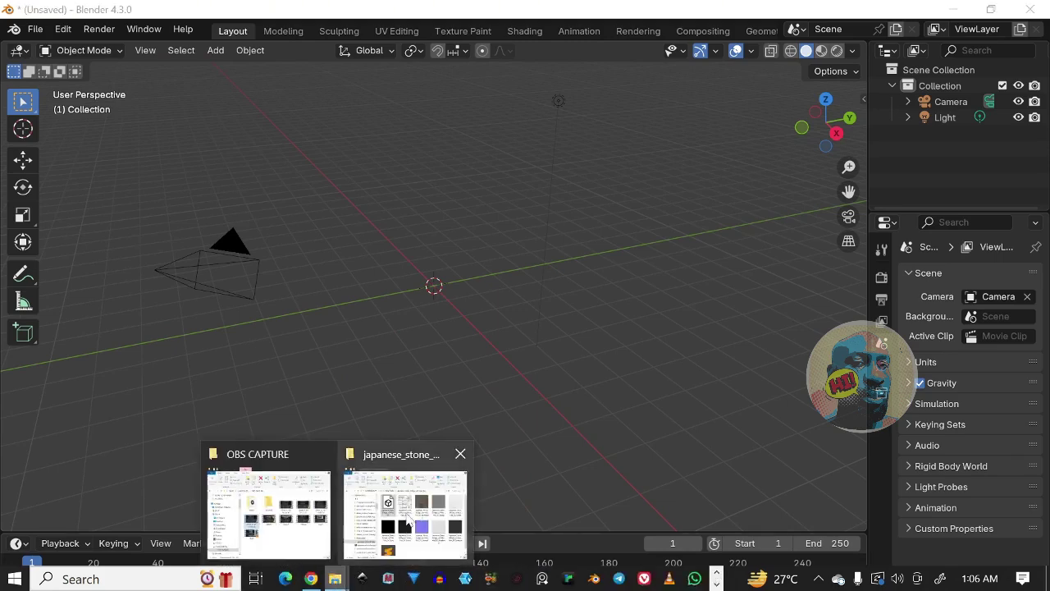
click(432, 451)
drag(500, 263, 171, 321)
click(838, 73)
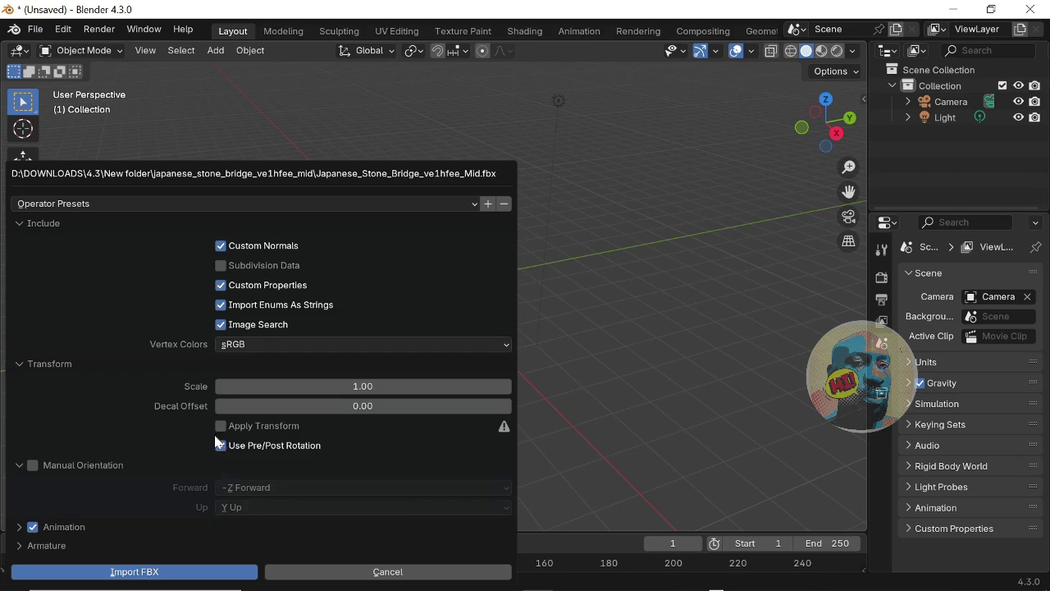
click(143, 572)
Inspect the imported bridge from several angles in Solid and Material Preview shading
scroll(420, 264, up, 6)
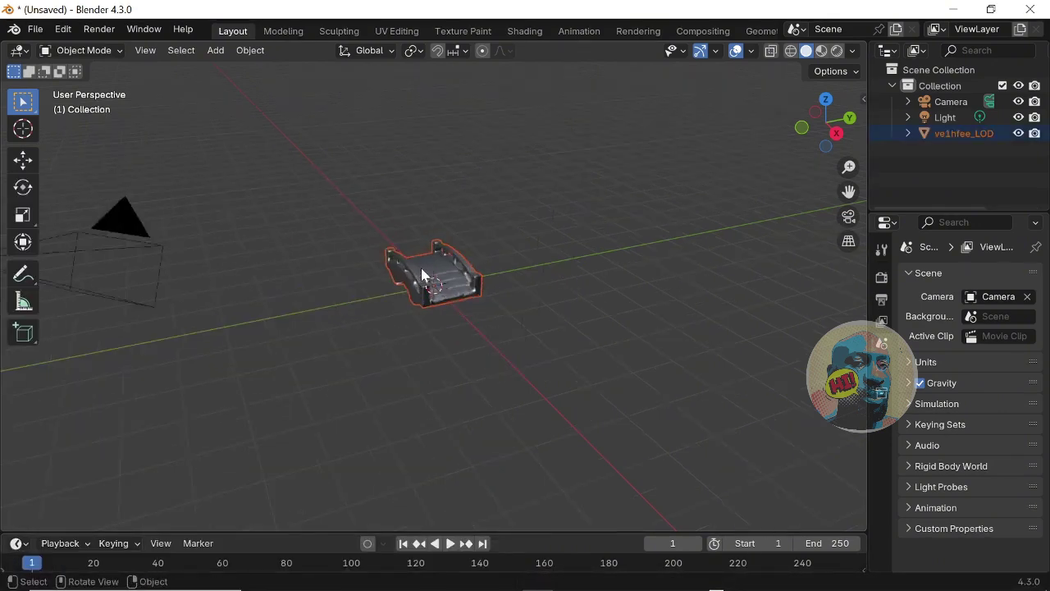
middle_drag(383, 188, 491, 185)
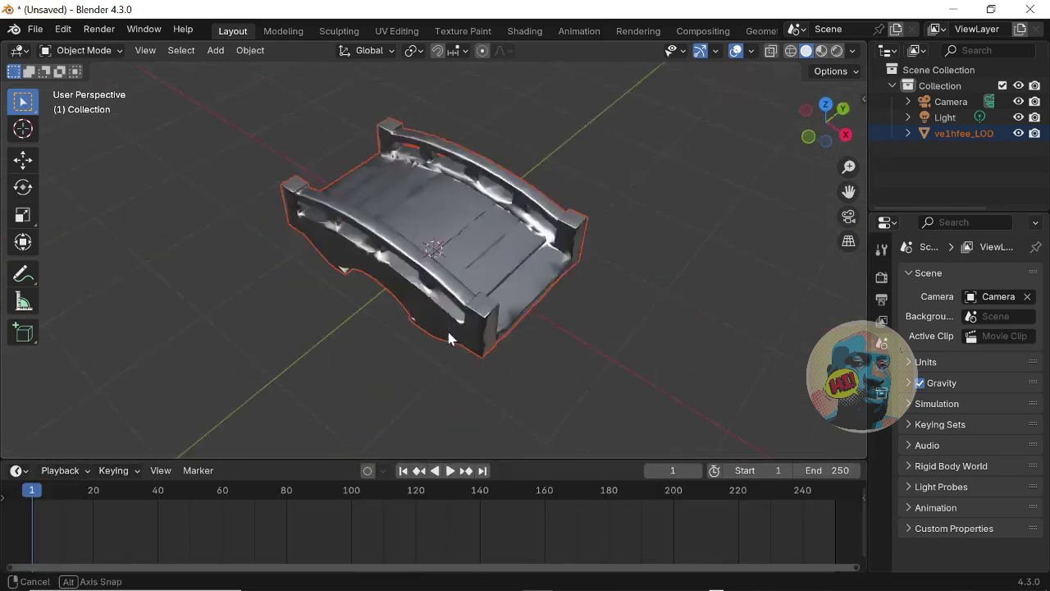
middle_drag(449, 332, 452, 229)
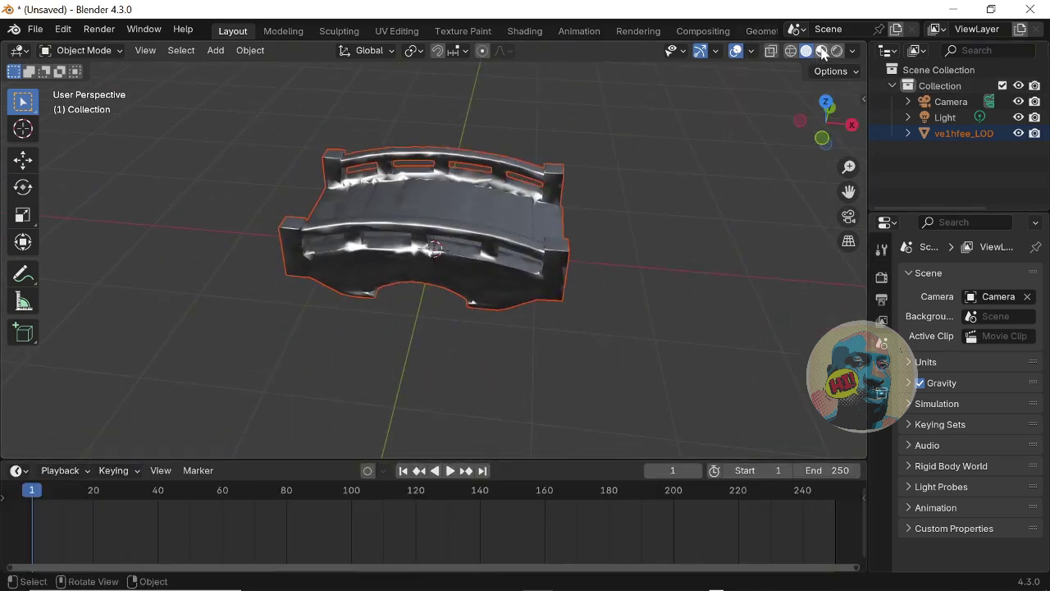
middle_drag(531, 165, 561, 179)
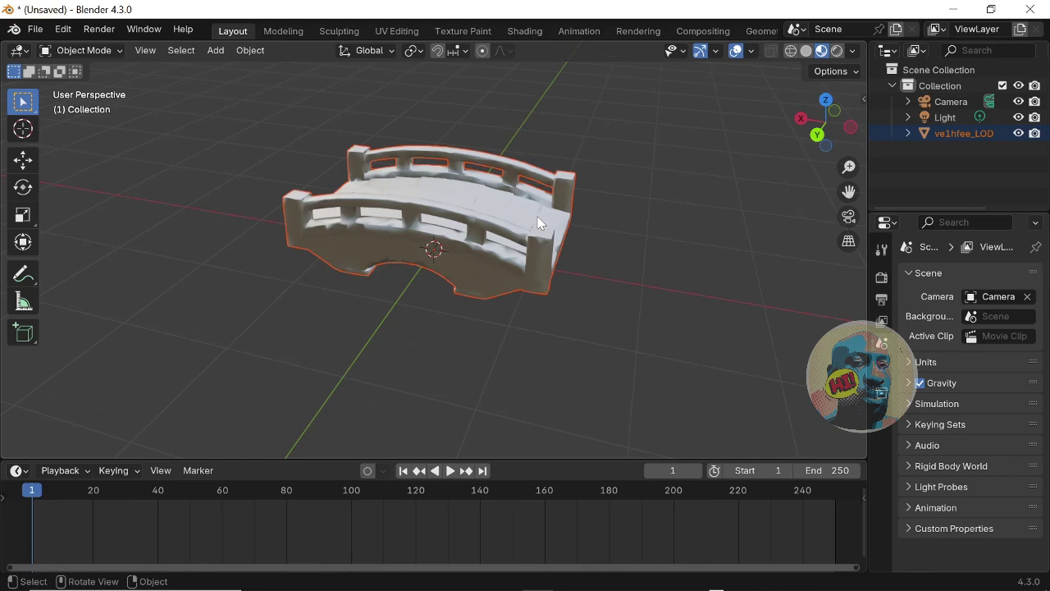
middle_drag(493, 154, 488, 178)
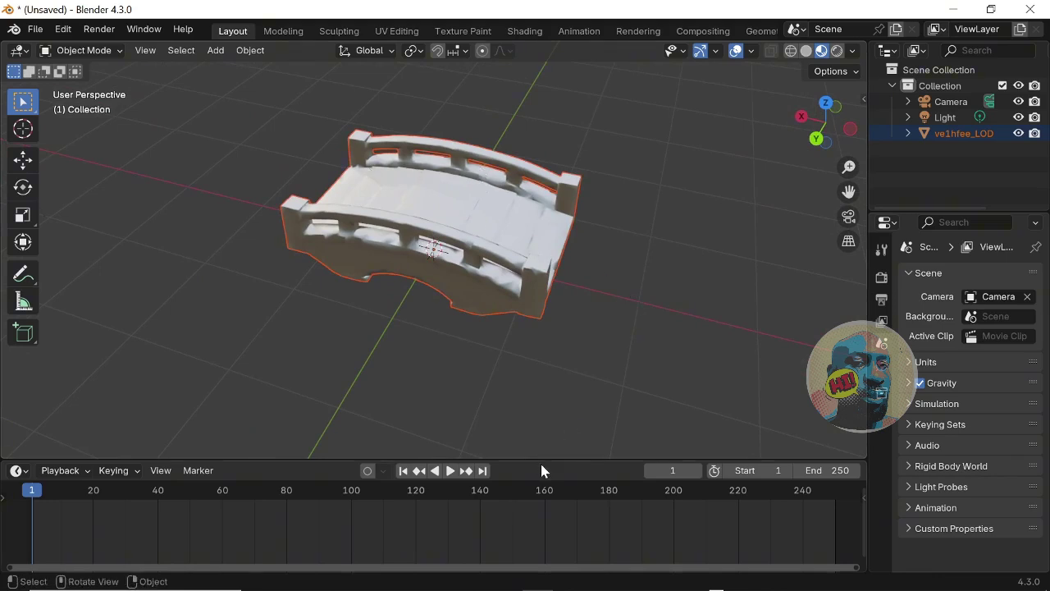
Enlarge the timeline area and switch to the Shading workspace
drag(541, 460, 540, 396)
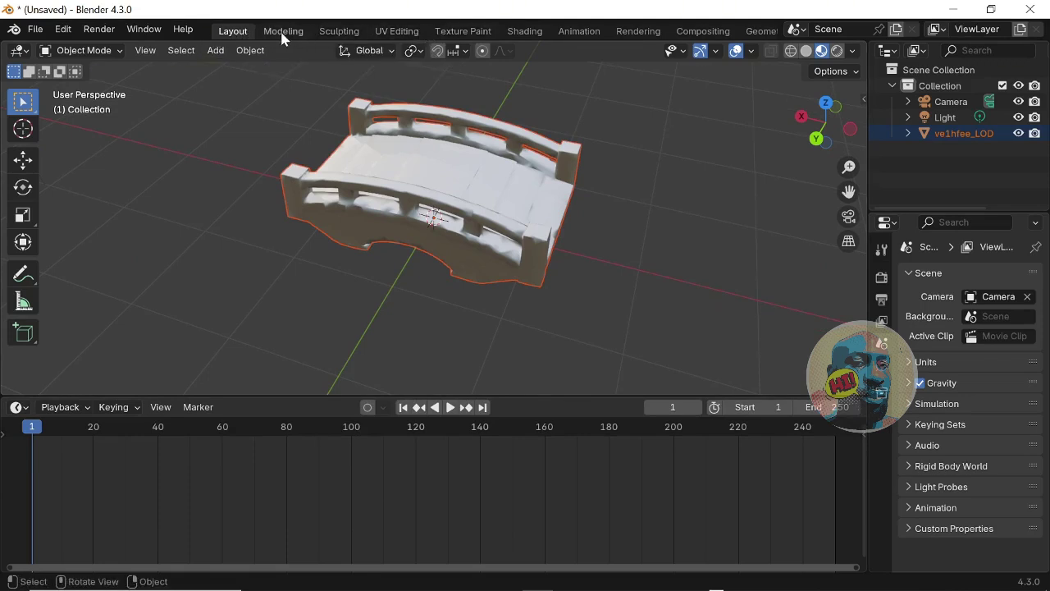
click(518, 31)
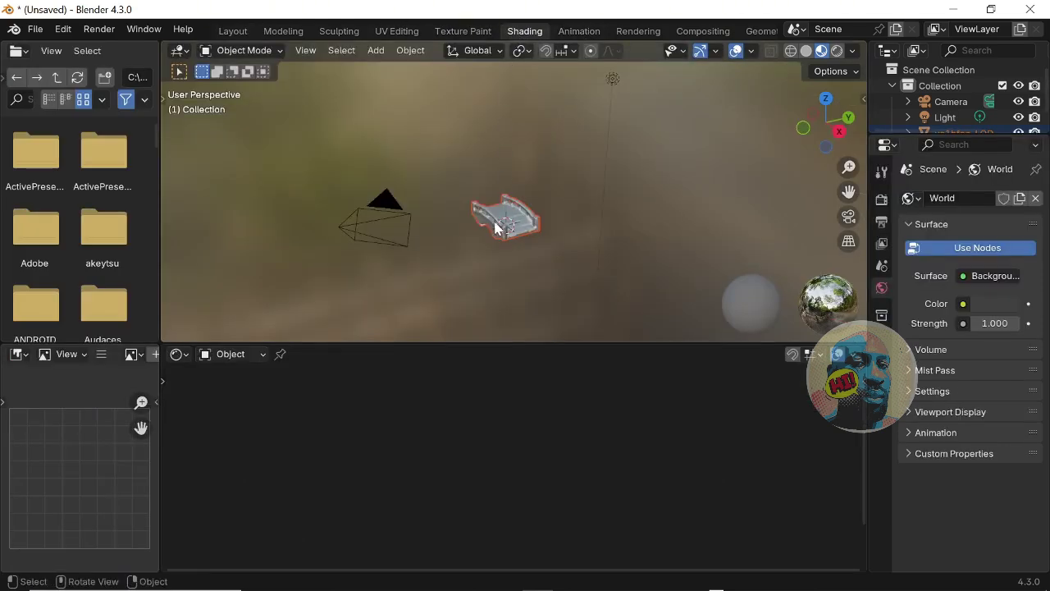
Select the imported stone bridge and frame the Principled BSDF and Material Output nodes of its MatID_1 material
scroll(498, 246, up, 6)
middle_drag(497, 244, 542, 207)
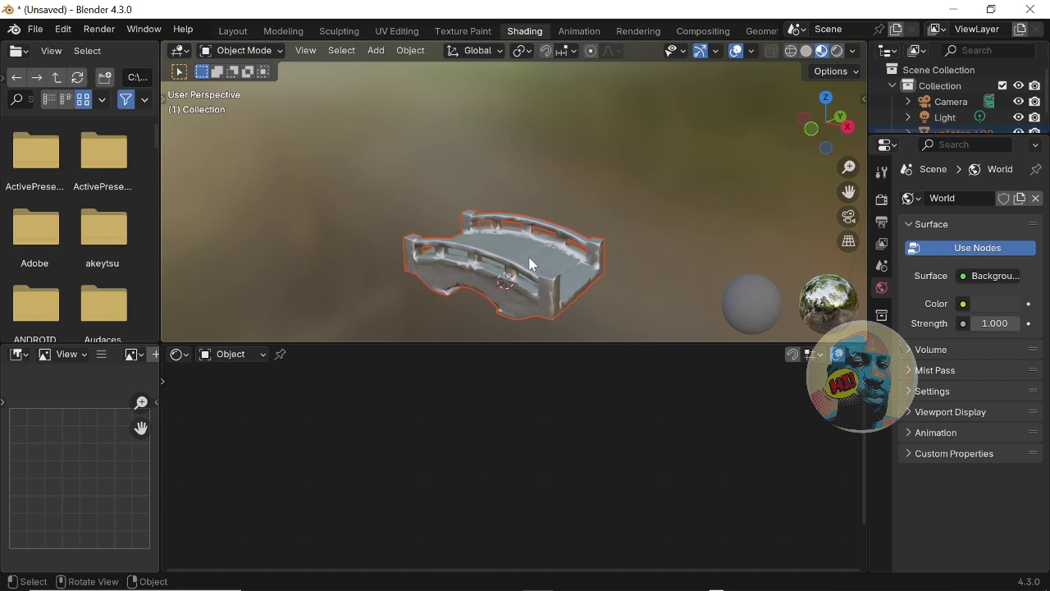
click(526, 257)
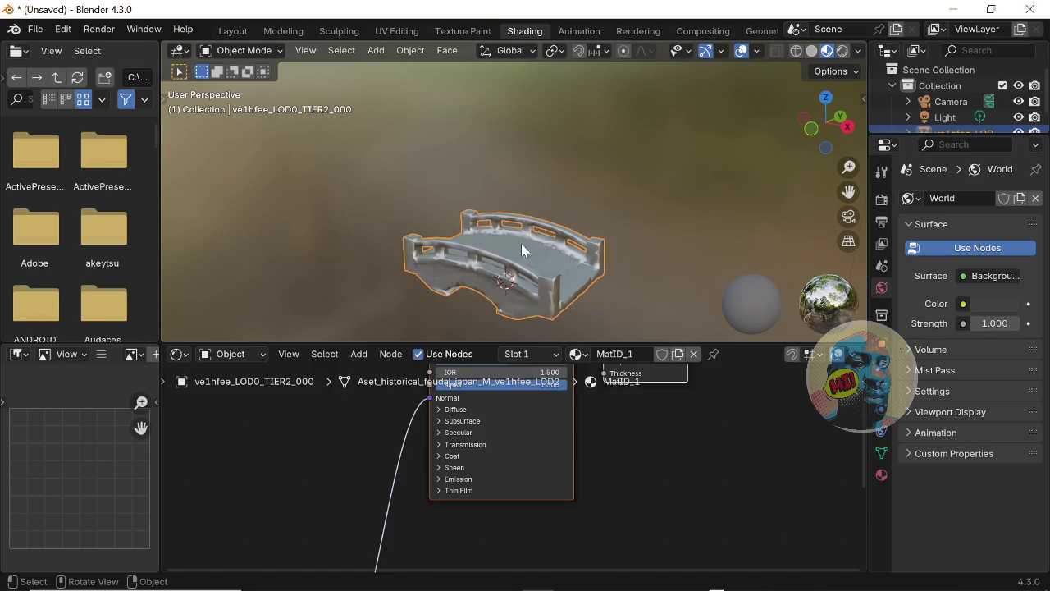
middle_drag(601, 422, 630, 524)
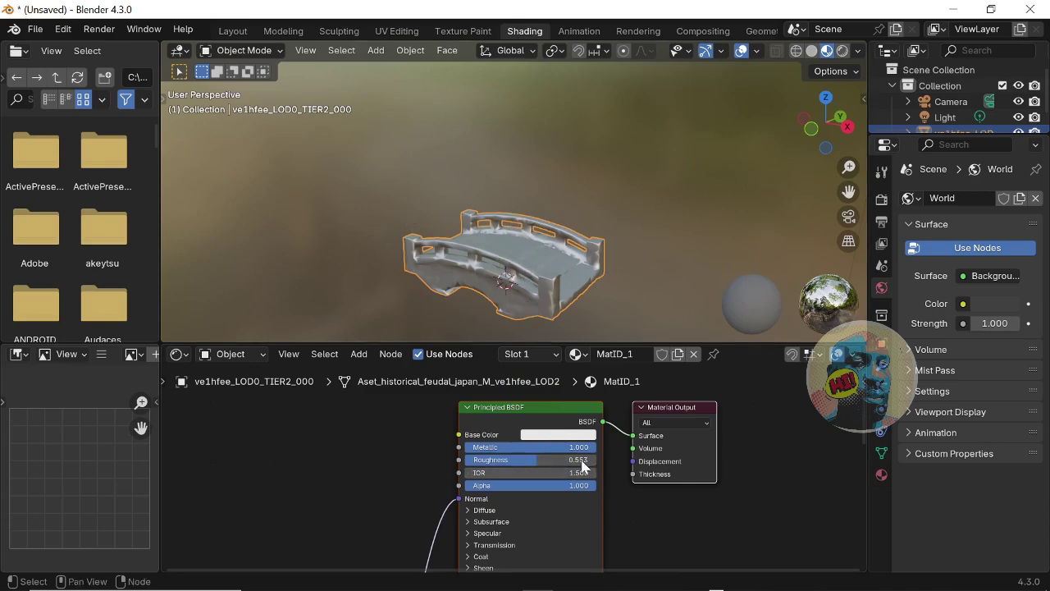
scroll(572, 454, down, 1)
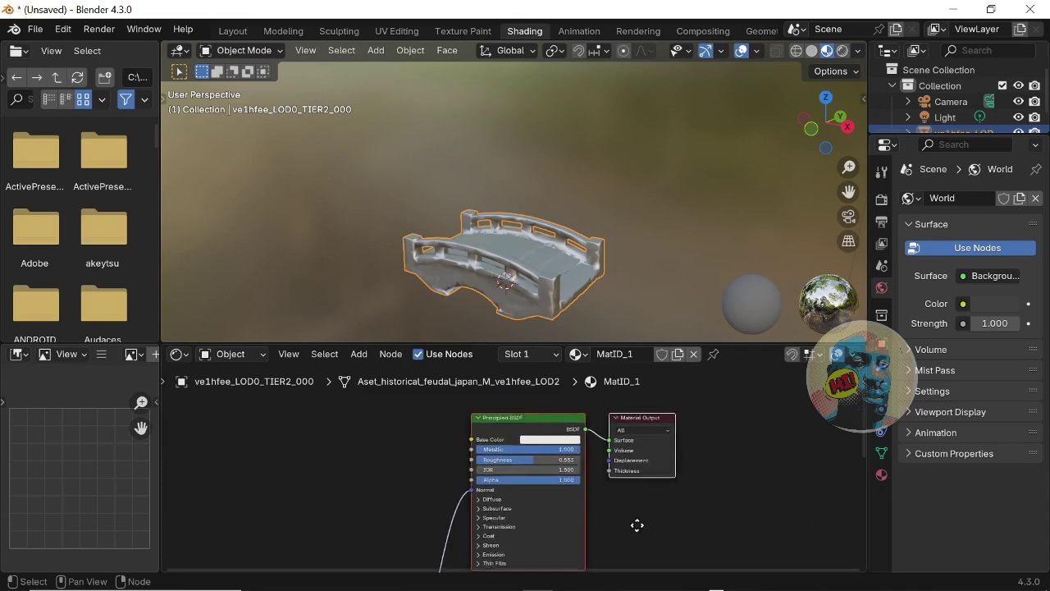
scroll(733, 487, down, 2)
scroll(718, 495, down, 1)
scroll(652, 508, up, 2)
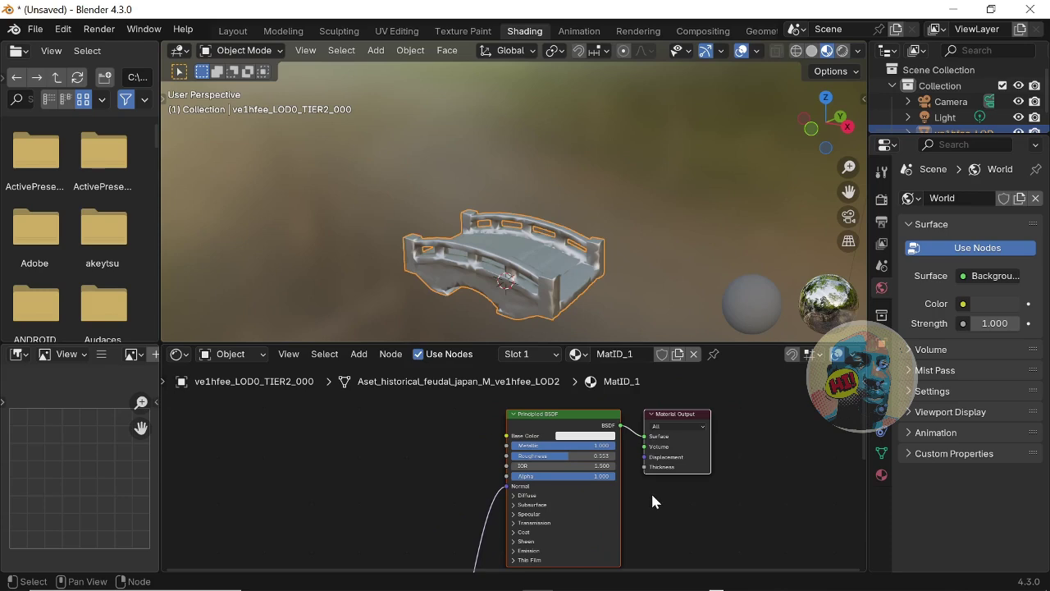
scroll(654, 500, down, 2)
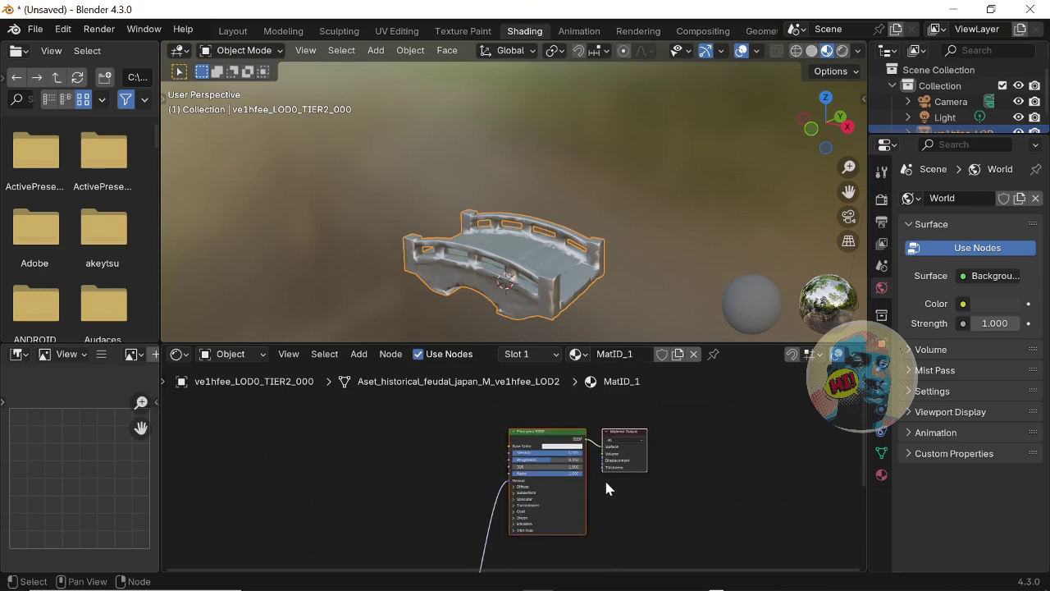
scroll(620, 484, up, 2)
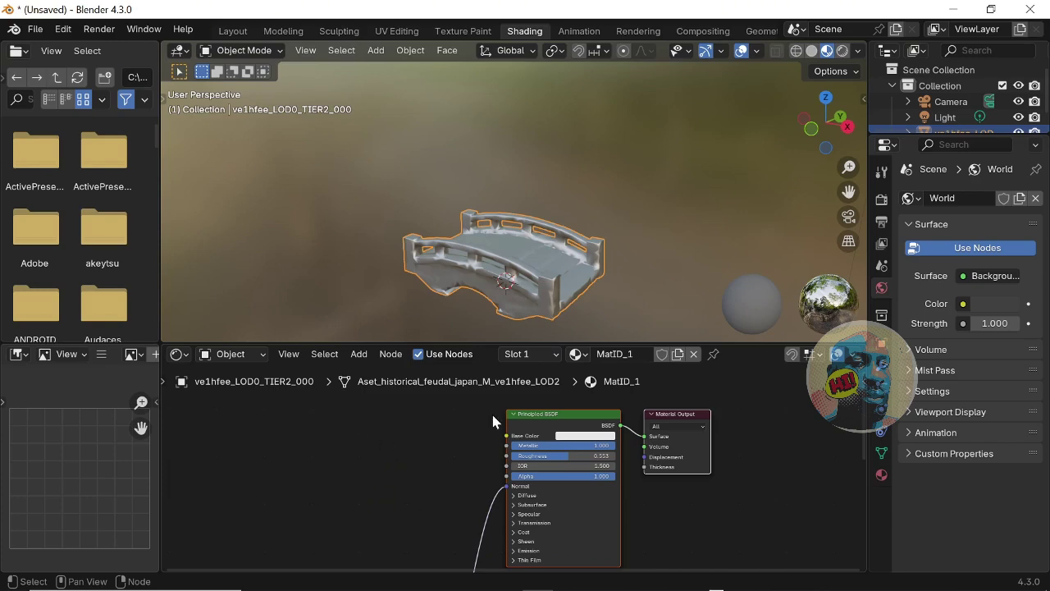
Delete the Normal Map node feeding the Principled BSDF in the bridge's MatID_1 material
click(548, 419)
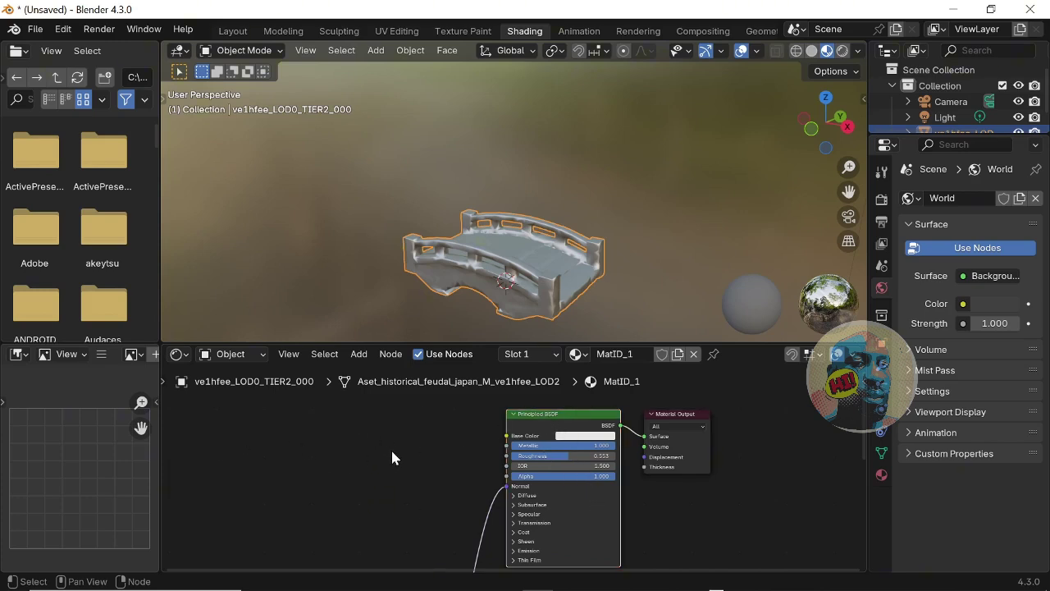
scroll(423, 433, down, 3)
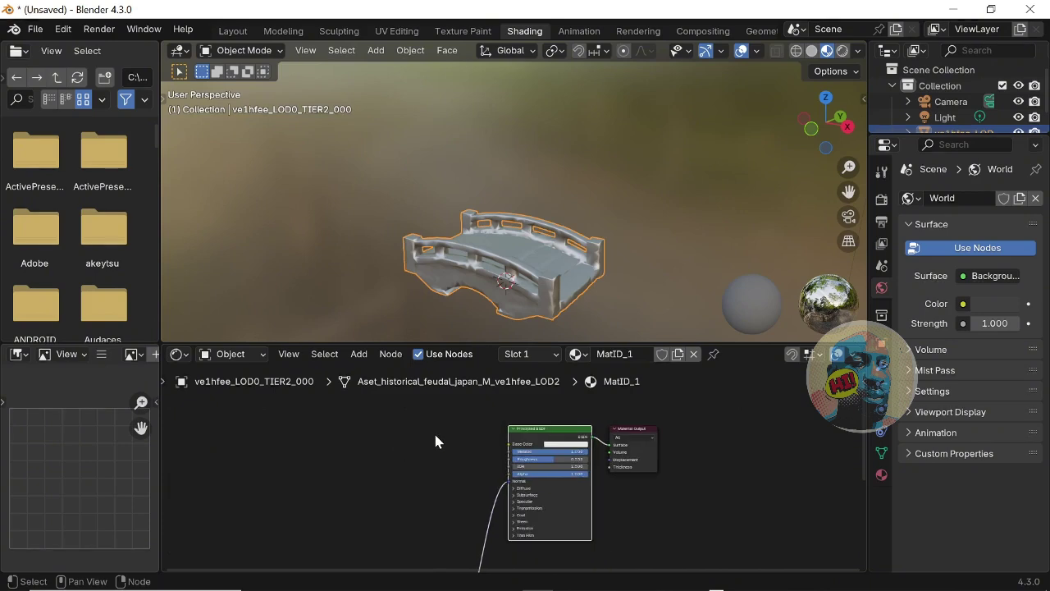
middle_drag(432, 445, 481, 451)
middle_drag(455, 510, 490, 443)
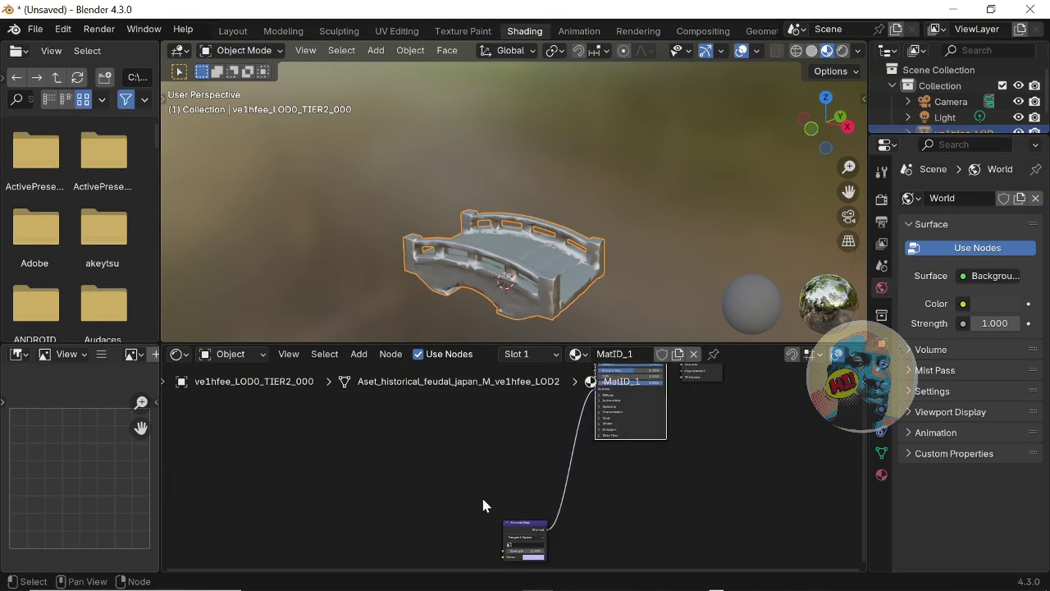
click(516, 532)
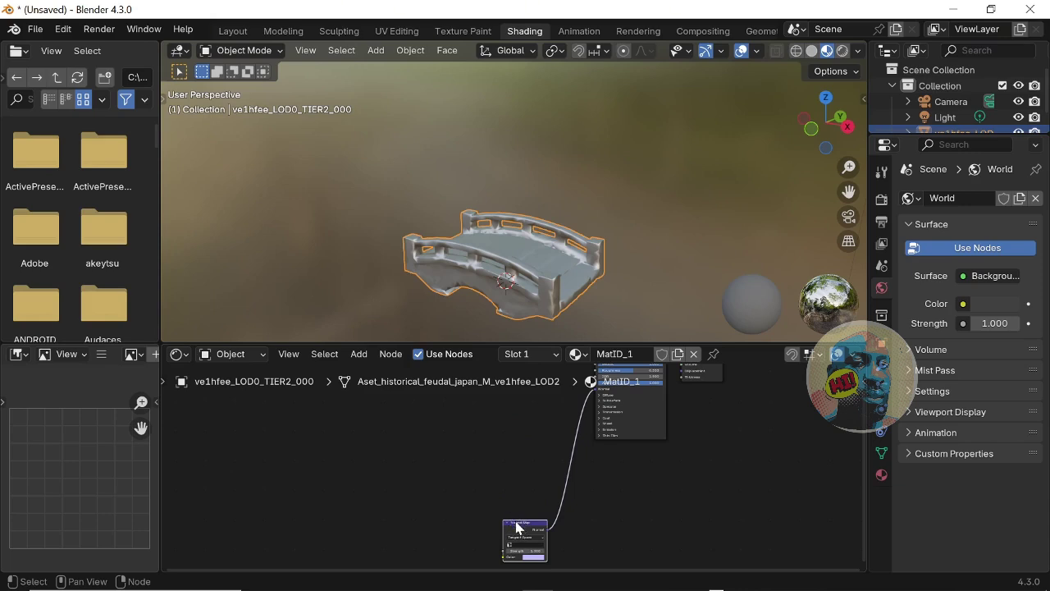
key(x)
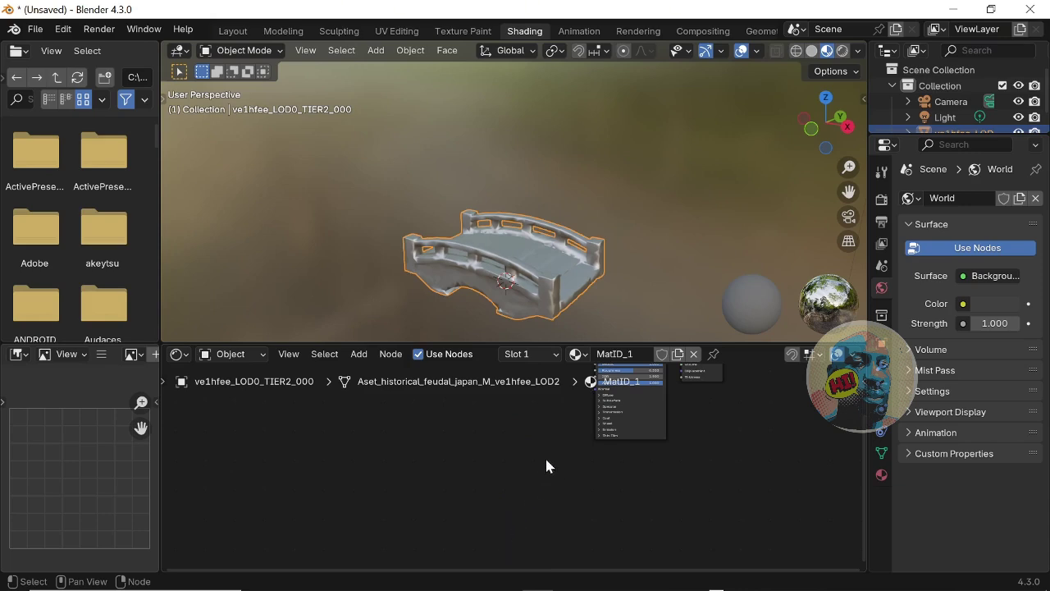
middle_drag(546, 464, 497, 527)
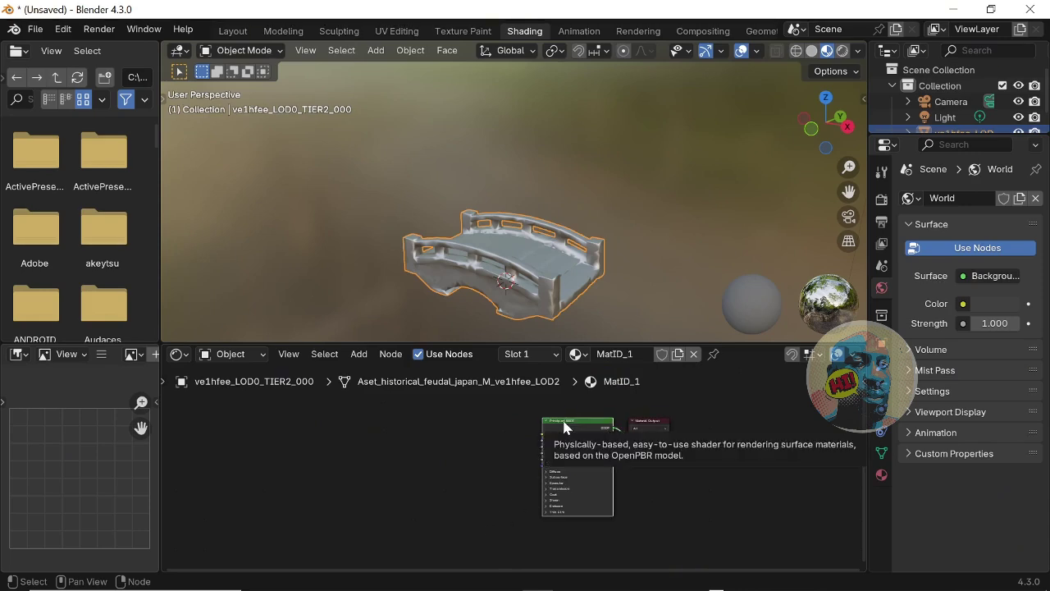
scroll(569, 428, up, 2)
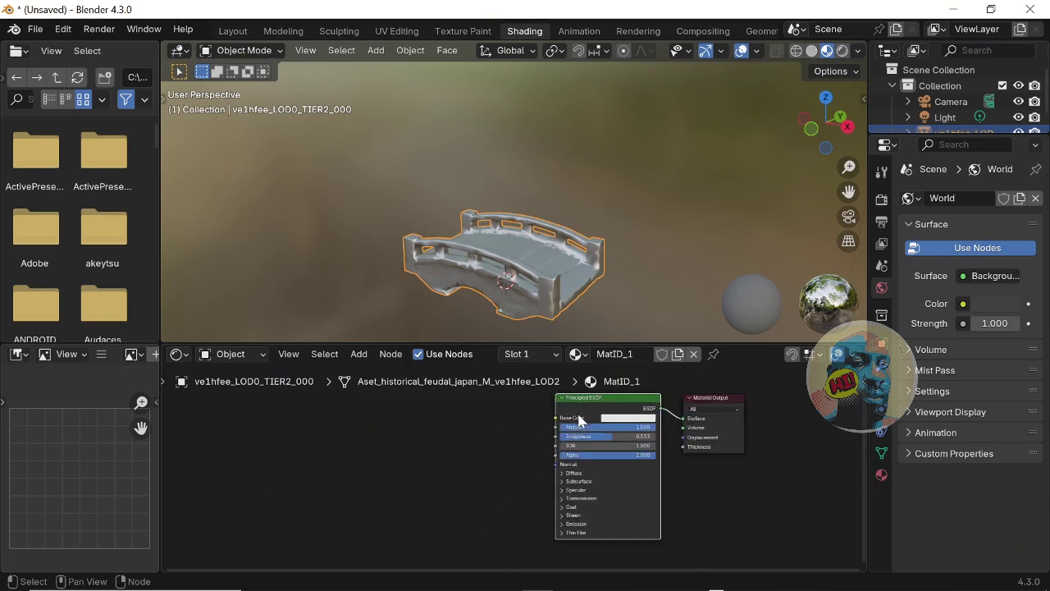
middle_drag(583, 398, 559, 411)
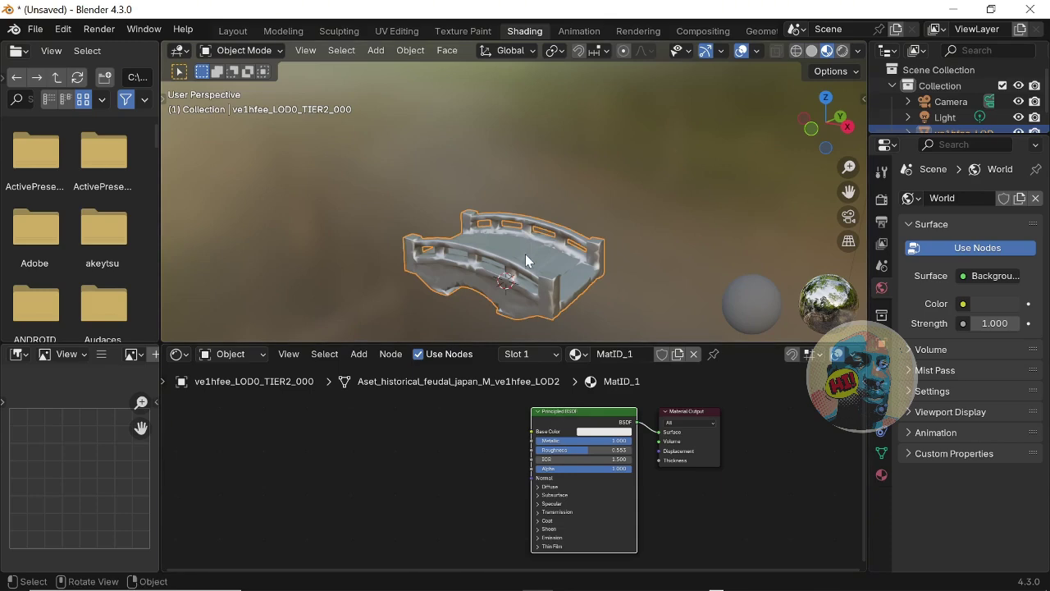
Search the add-ons in Preferences for "wra" to check whether Node Wrangler is enabled, and close Preferences
click(76, 37)
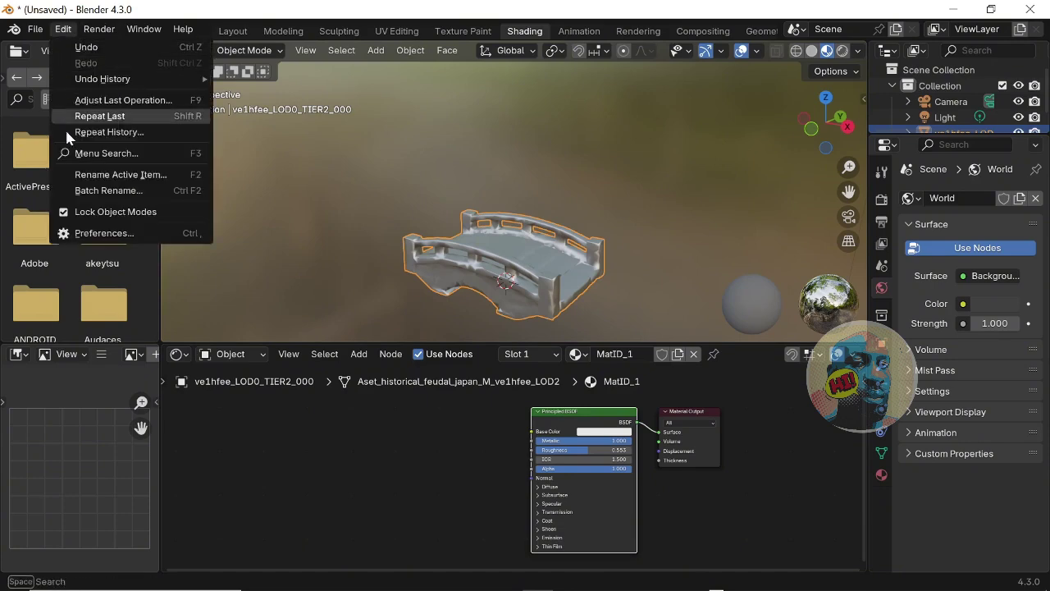
click(90, 235)
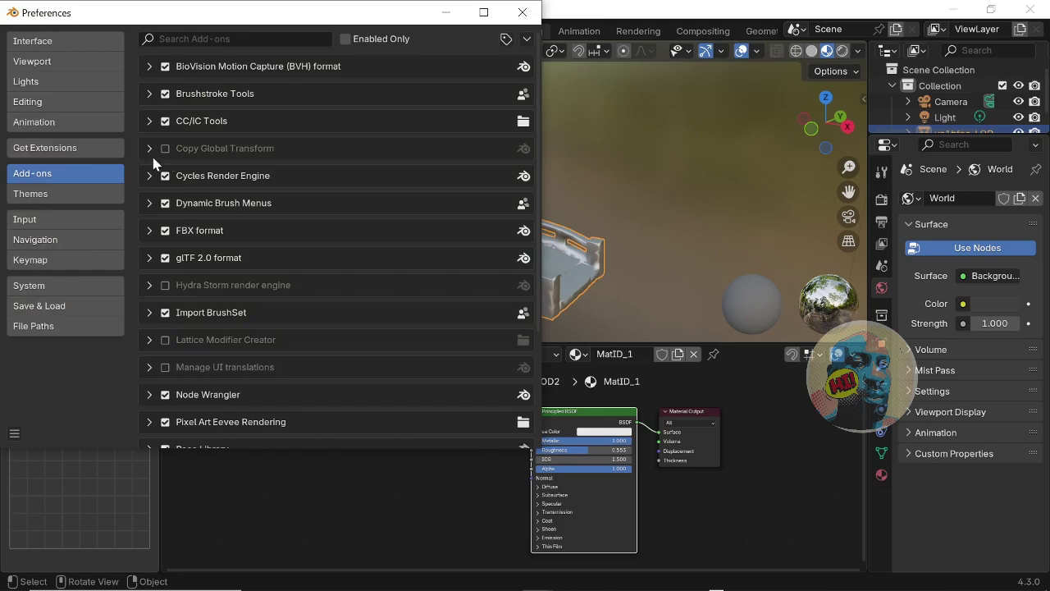
click(238, 39)
text(wr)
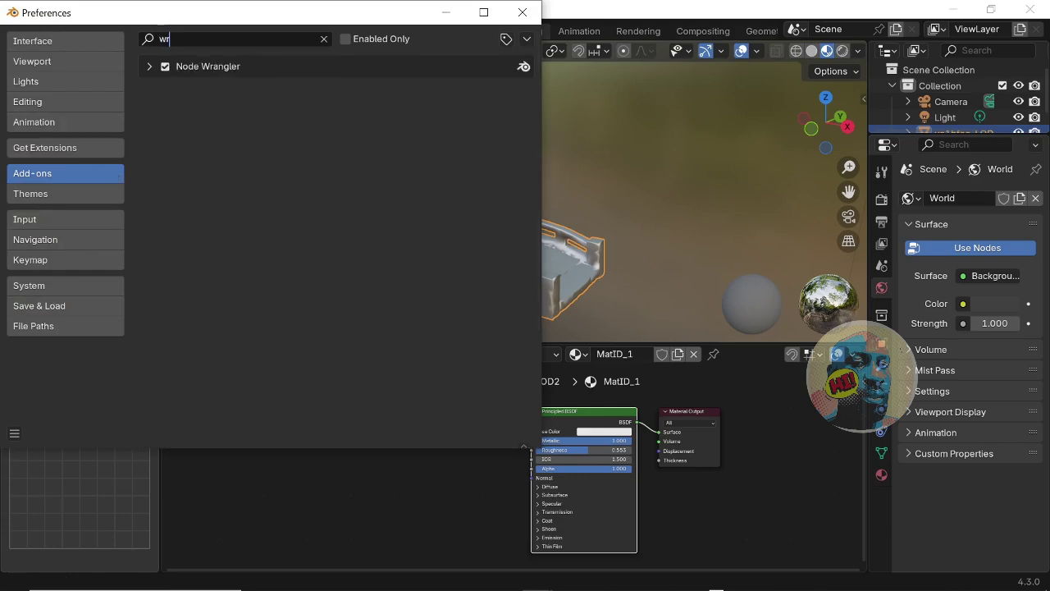
text(a)
click(522, 13)
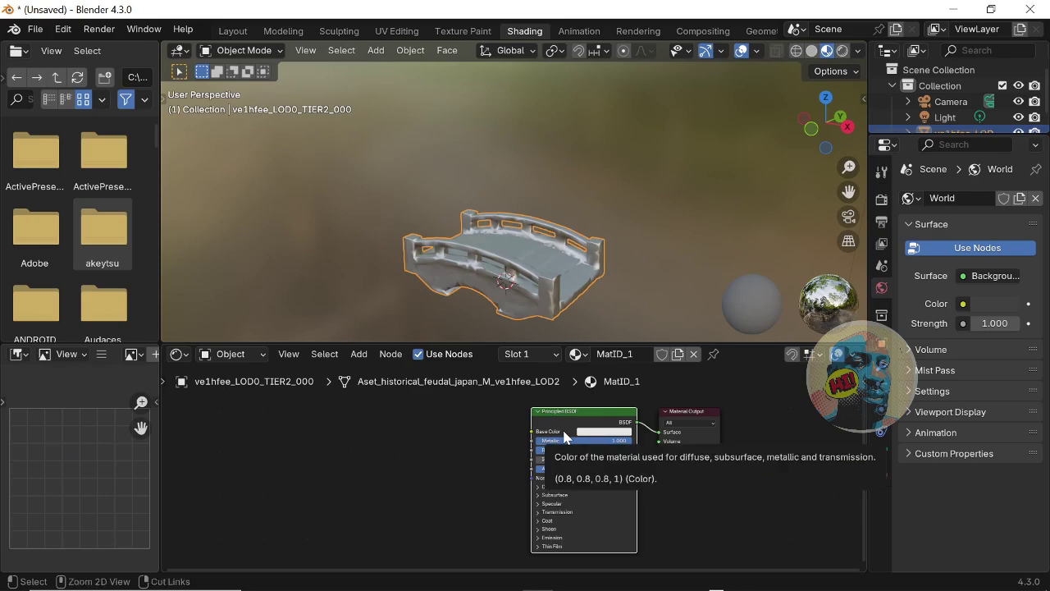
Start Node Wrangler's Principled Texture Setup and browse to the japanese_stone_bridge_ve1hfee_mid folder inside D:\DOWNLOADS\4.3\New folder
key(ctrl+shift+t)
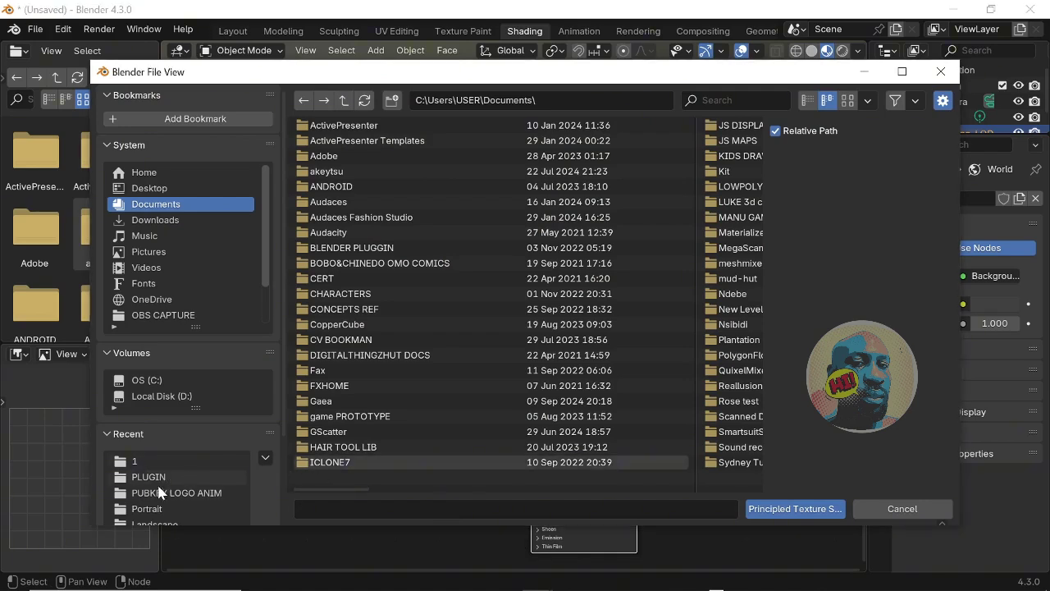
scroll(171, 483, down, 2)
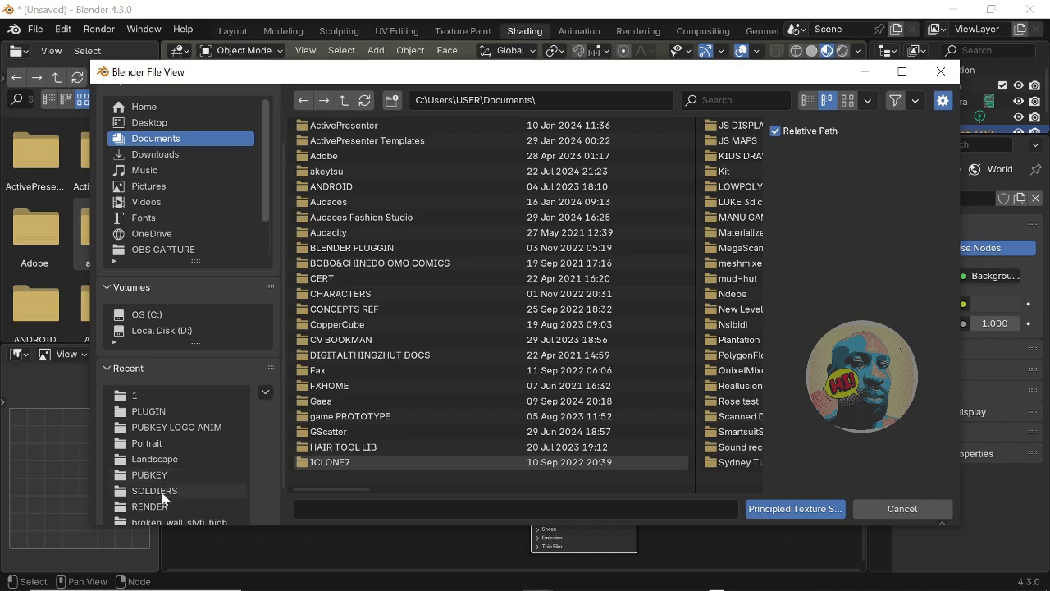
click(162, 490)
double_click(360, 156)
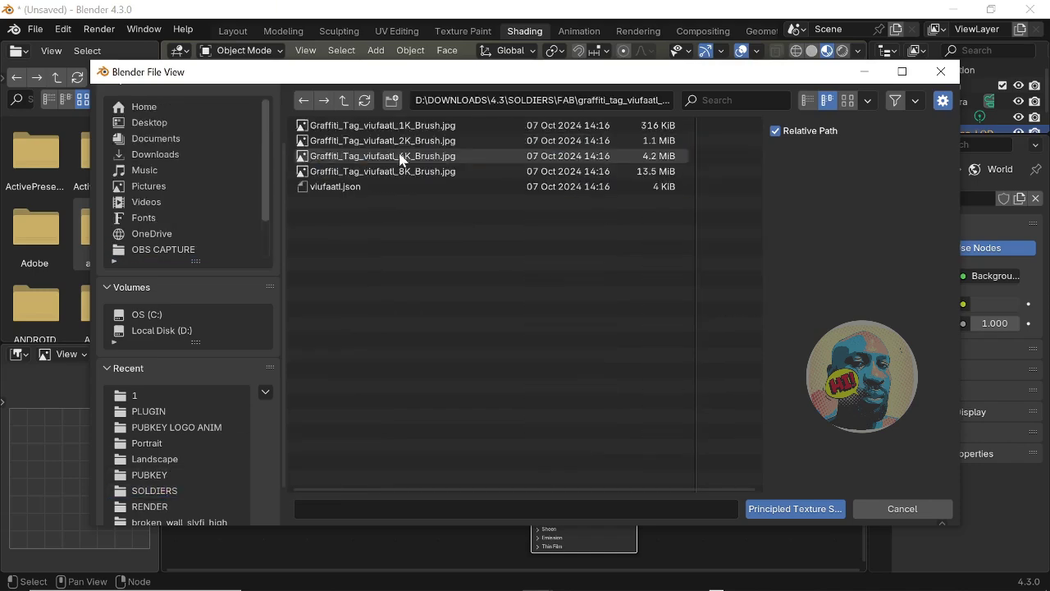
click(345, 101)
click(344, 101)
double_click(361, 278)
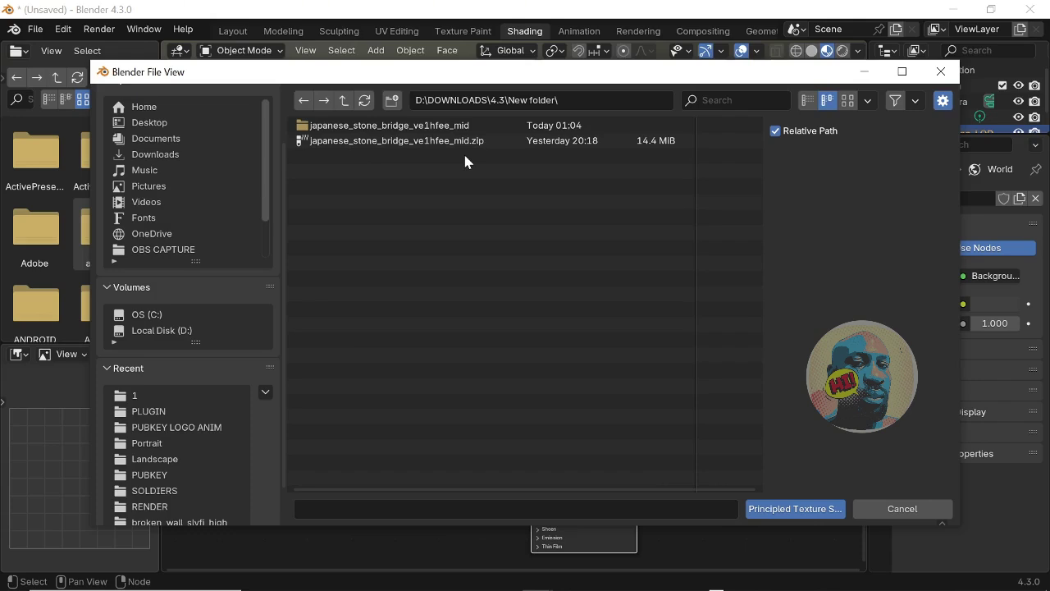
double_click(327, 128)
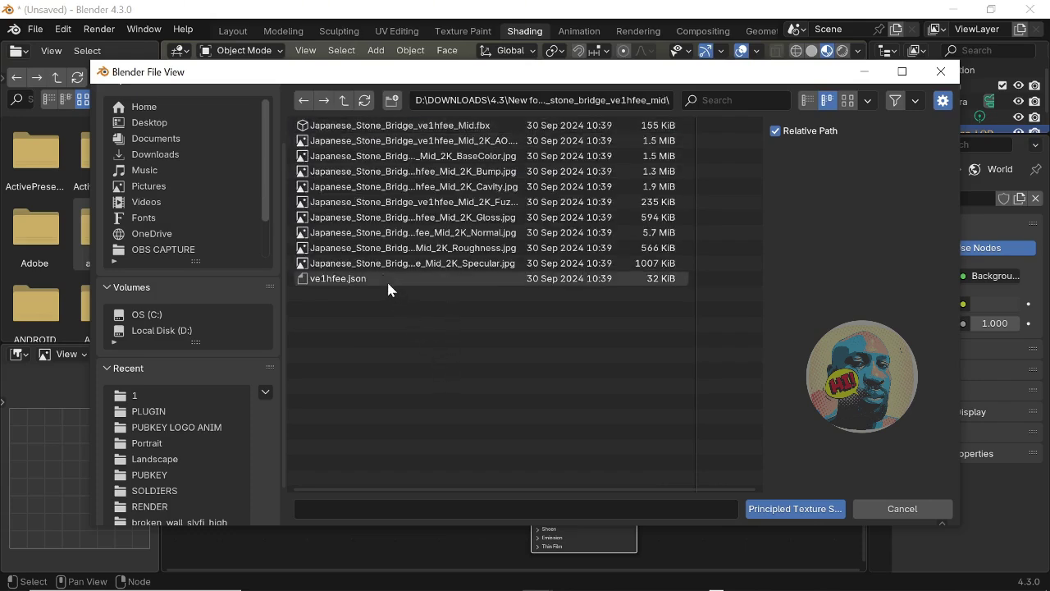
Load all nine bridge 2K texture maps, from AO through Specular, into the Principled Texture Setup
click(382, 140)
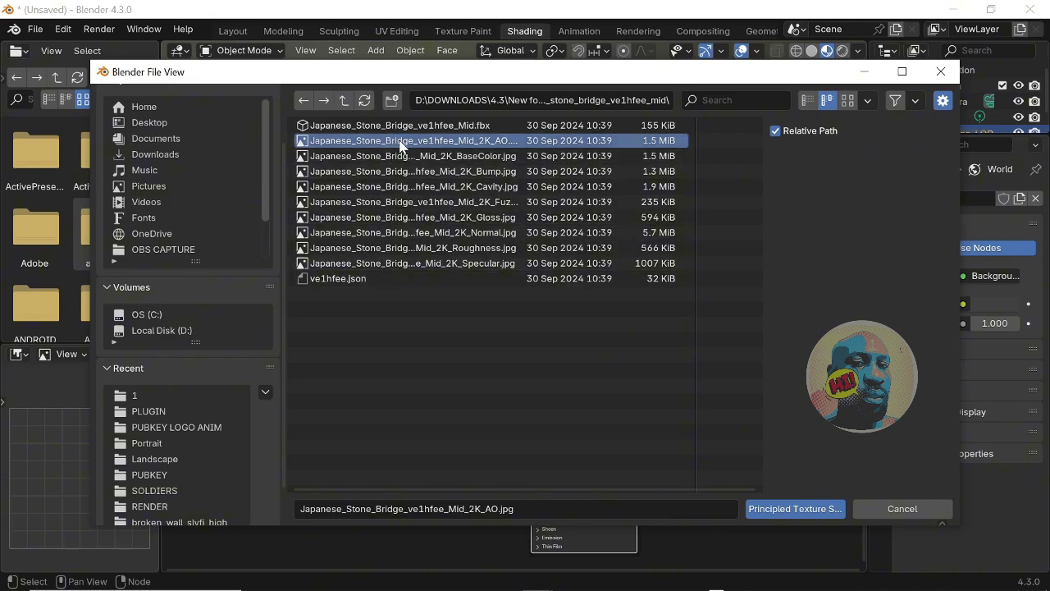
shift+click(396, 263)
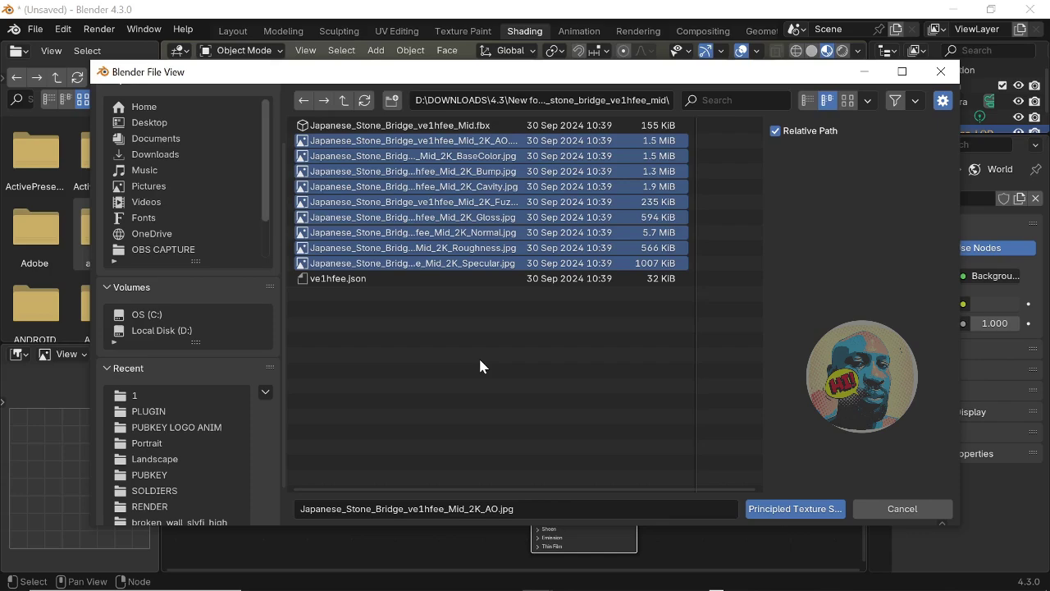
click(781, 510)
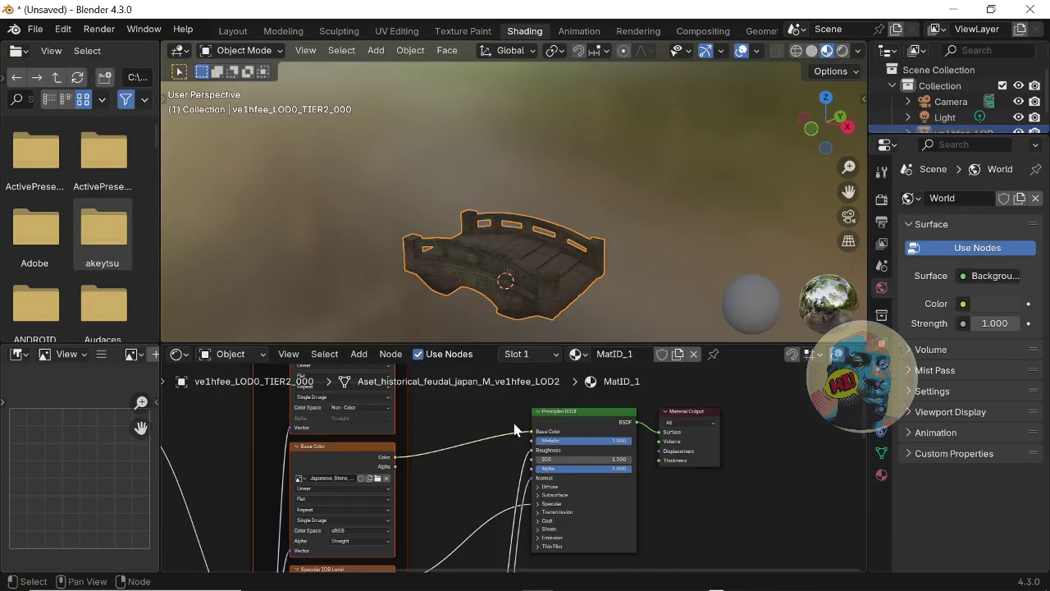
Examine the generated Mapping and Textures node frames and their links to the Principled BSDF
scroll(455, 406, down, 5)
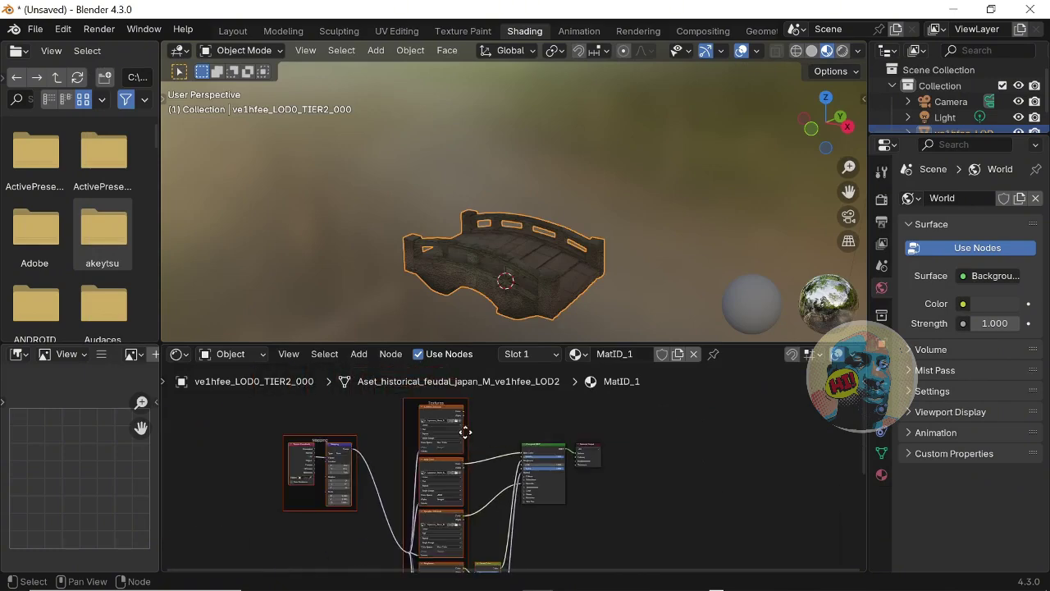
scroll(495, 427, down, 3)
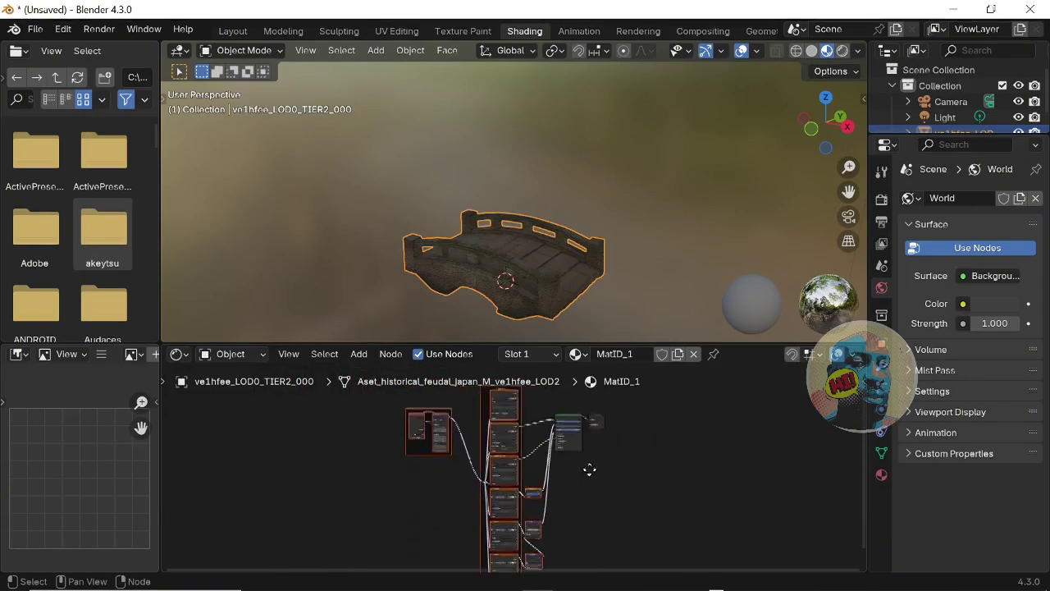
scroll(594, 478, up, 1)
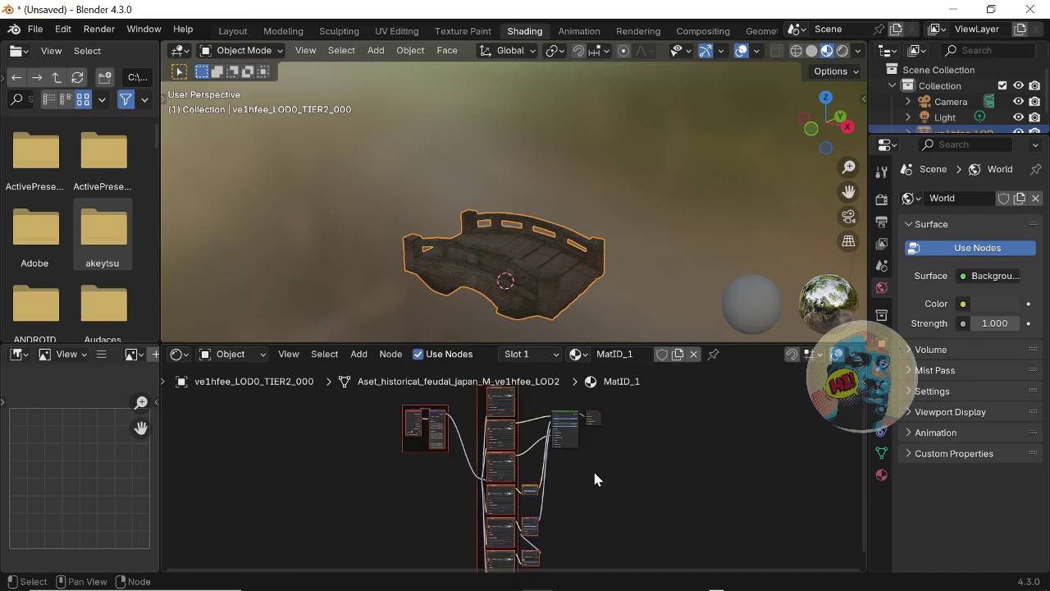
middle_drag(643, 442, 647, 490)
scroll(397, 428, up, 3)
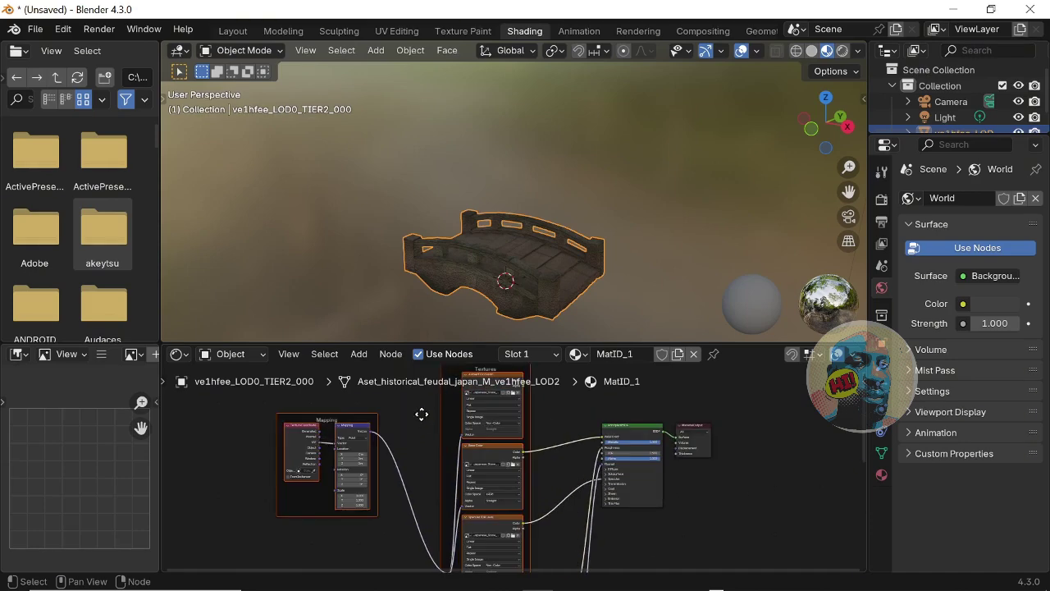
scroll(421, 415, up, 2)
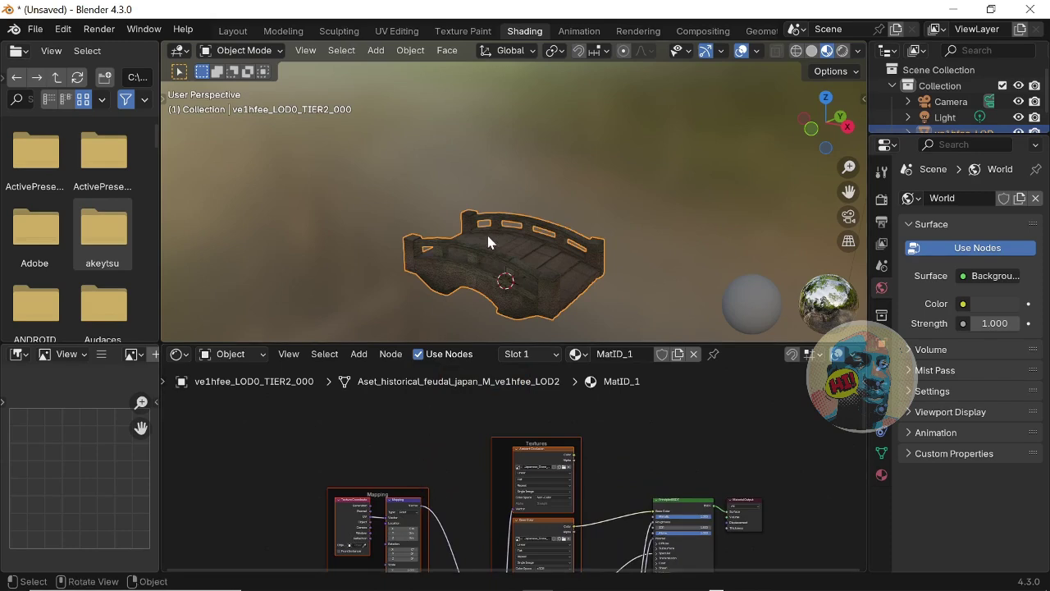
Inspect the textured bridge up close from several angles in the Layout workspace
click(232, 34)
middle_drag(493, 147, 363, 216)
scroll(296, 134, up, 5)
scroll(364, 216, down, 4)
middle_drag(513, 202, 371, 195)
mouse_move(449, 232)
middle_down()
mouse_move(496, 228)
mouse_move(452, 221)
middle_up()
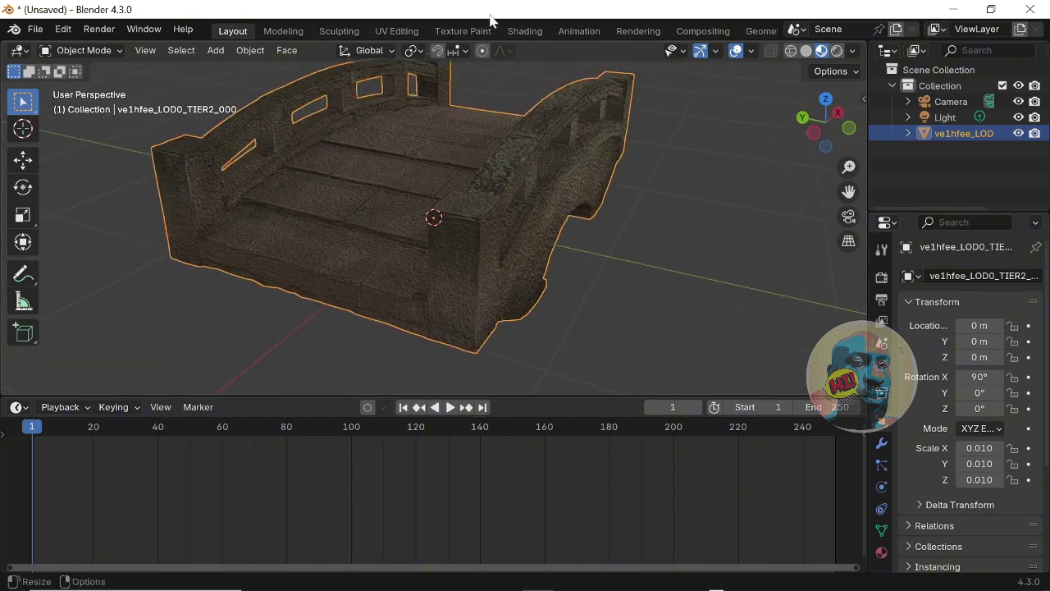
Return to the Shading workspace and reduce the Strength of the bridge material's Bump node to 0.094
click(523, 30)
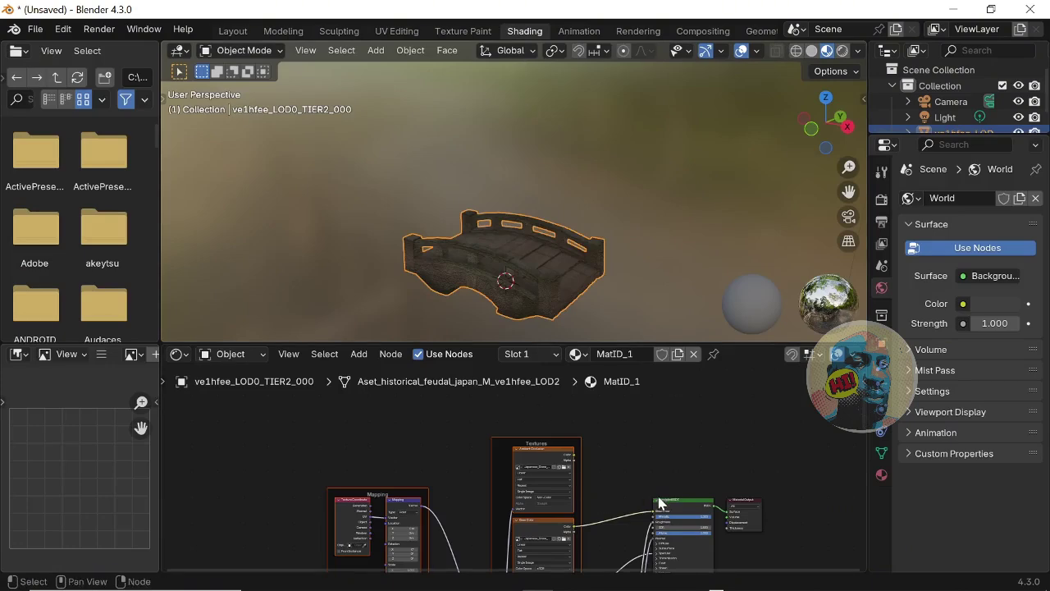
middle_drag(661, 502, 643, 444)
scroll(621, 448, up, 3)
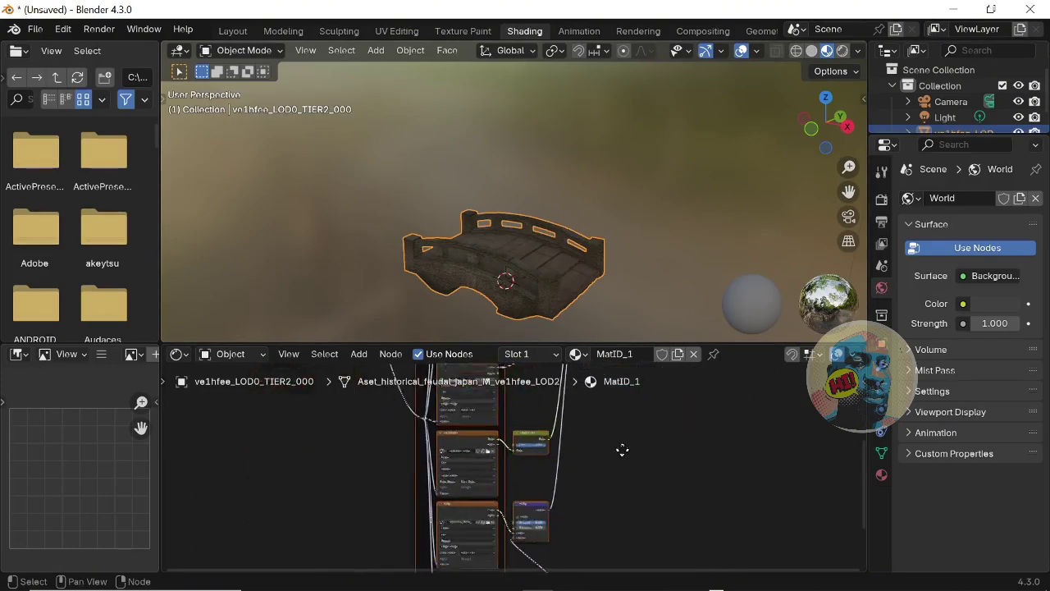
scroll(562, 422, up, 1)
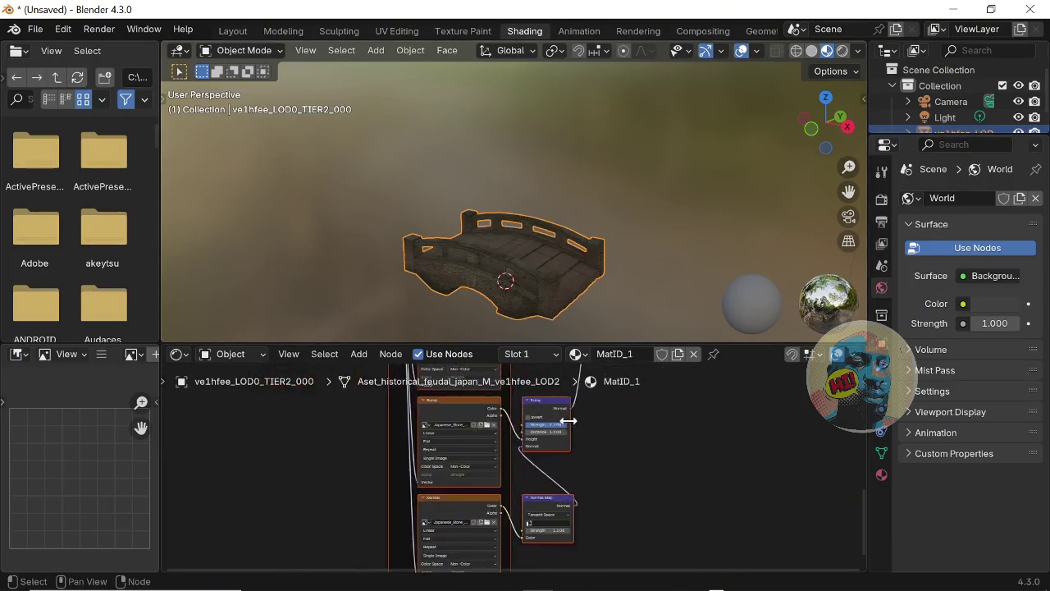
mouse_move(632, 447)
middle_down()
mouse_move(629, 459)
mouse_move(731, 462)
mouse_move(632, 500)
mouse_move(579, 452)
mouse_move(651, 452)
mouse_move(670, 468)
mouse_move(636, 460)
middle_up()
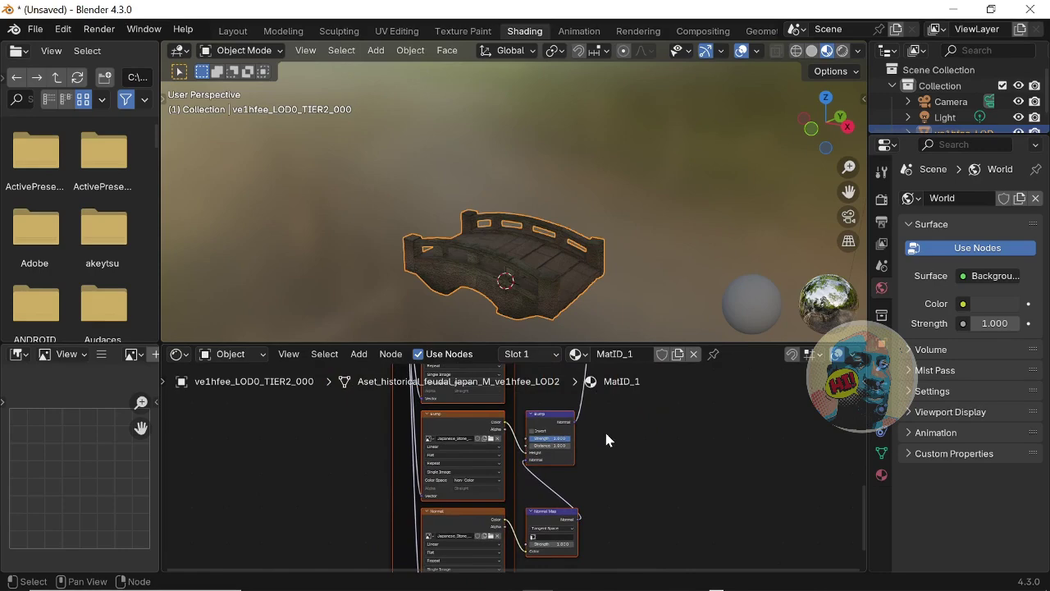
scroll(590, 440, up, 3)
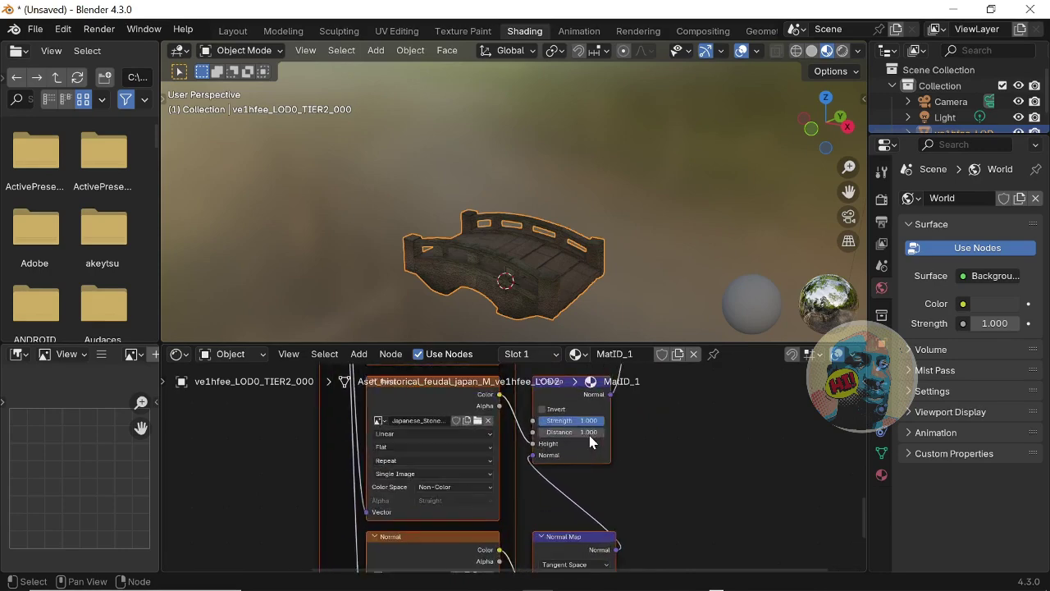
middle_drag(708, 440, 697, 482)
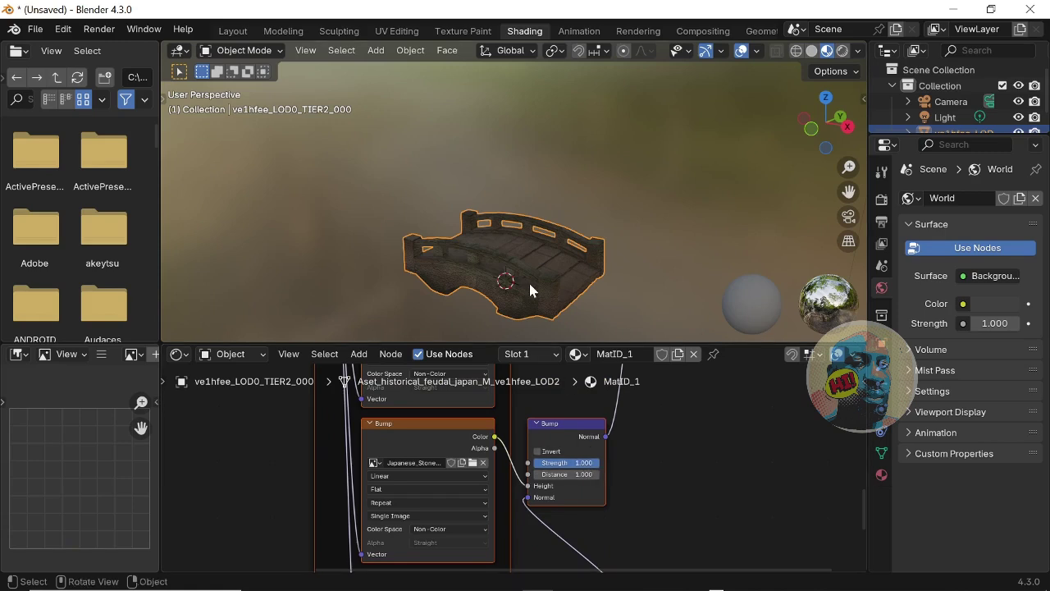
scroll(528, 280, up, 5)
drag(848, 192, 848, 77)
drag(588, 464, 590, 464)
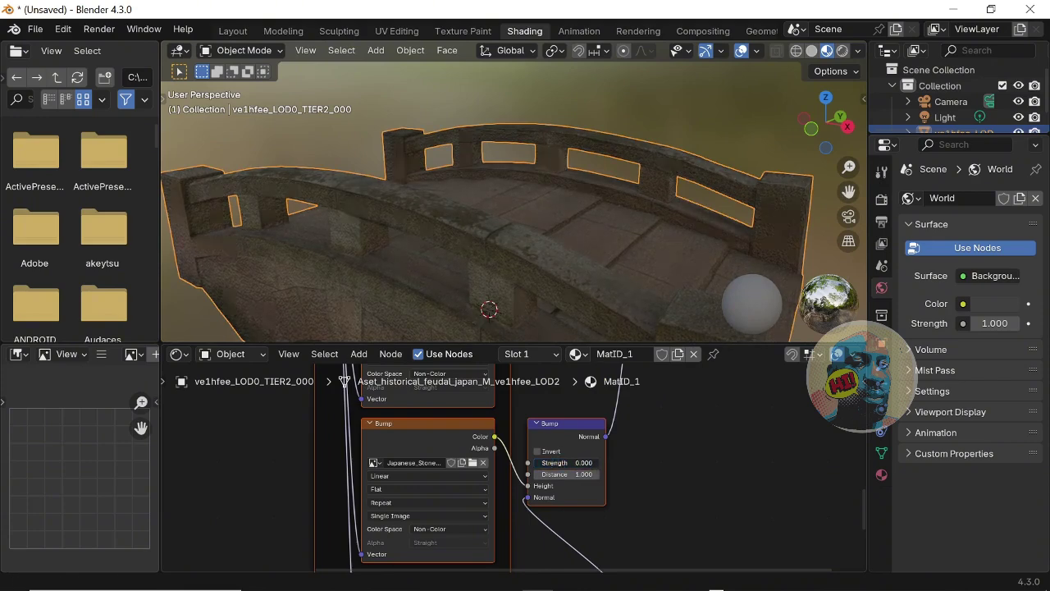
drag(591, 464, 607, 465)
Check the bridge's surface from another side and lower the Bump node's Strength further to 0.011
middle_drag(614, 258, 410, 246)
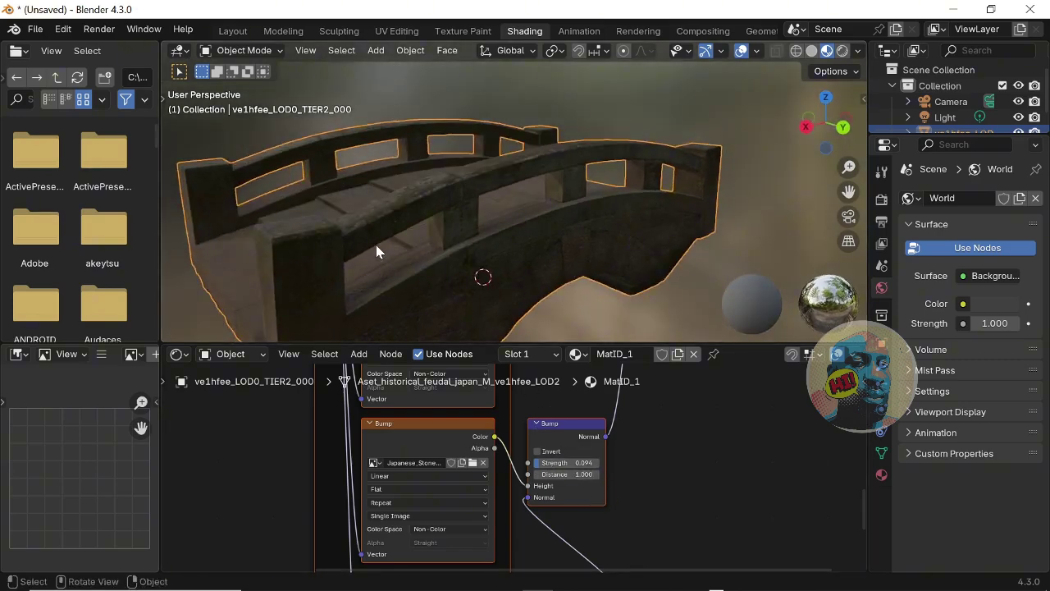
middle_drag(376, 245, 436, 244)
drag(555, 463, 590, 462)
middle_drag(447, 226, 514, 222)
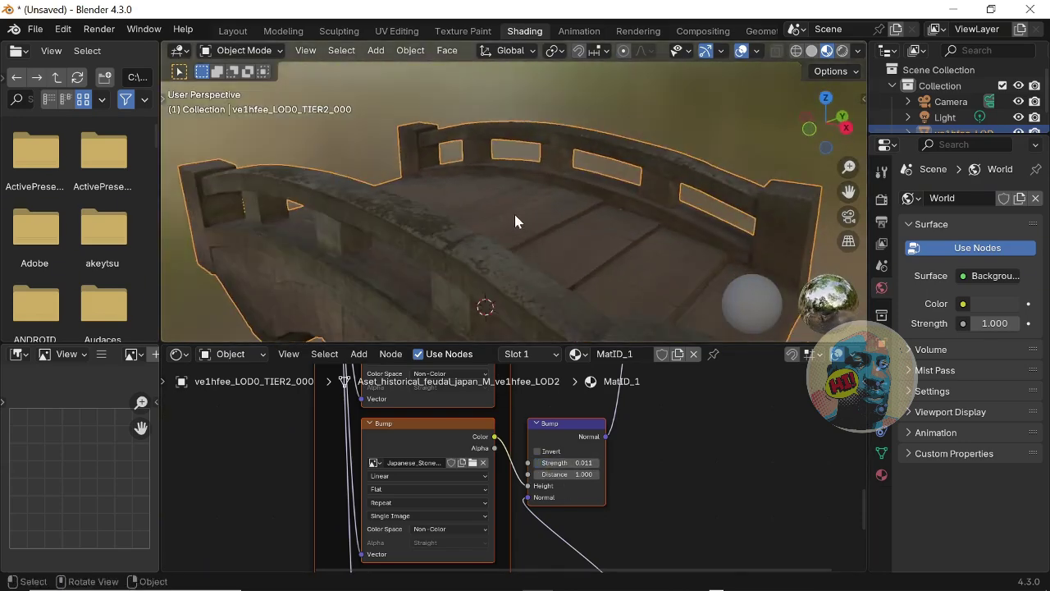
Inspect the bridge's softened bump texture in the Layout workspace from several sides, up close and from farther away
click(233, 32)
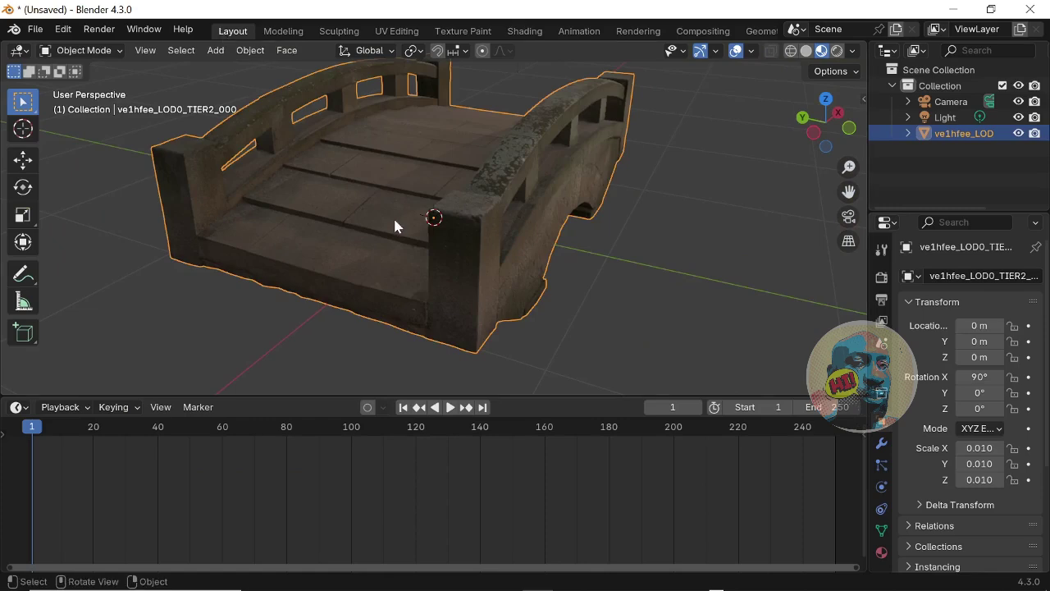
middle_drag(394, 223, 452, 291)
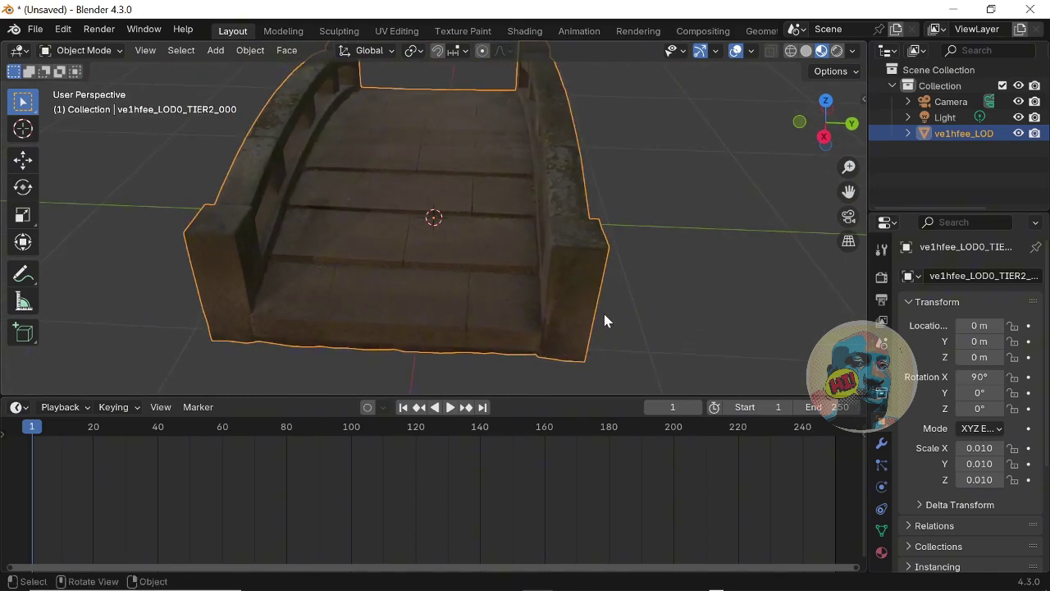
middle_drag(578, 282, 476, 279)
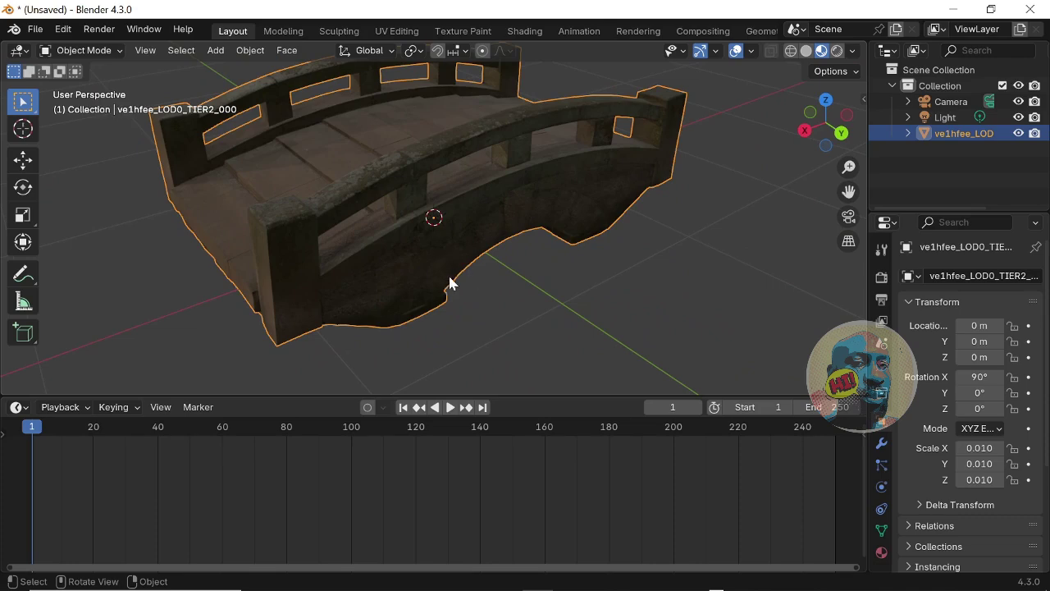
middle_drag(354, 172, 283, 206)
scroll(282, 206, down, 4)
middle_drag(433, 216, 202, 208)
middle_drag(410, 227, 419, 200)
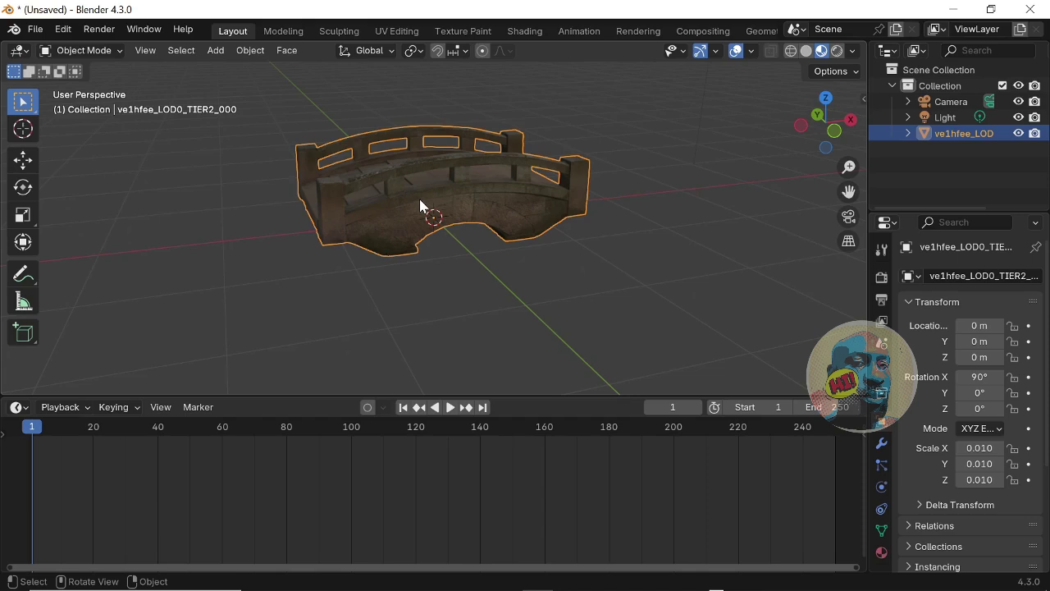
middle_drag(420, 197, 611, 228)
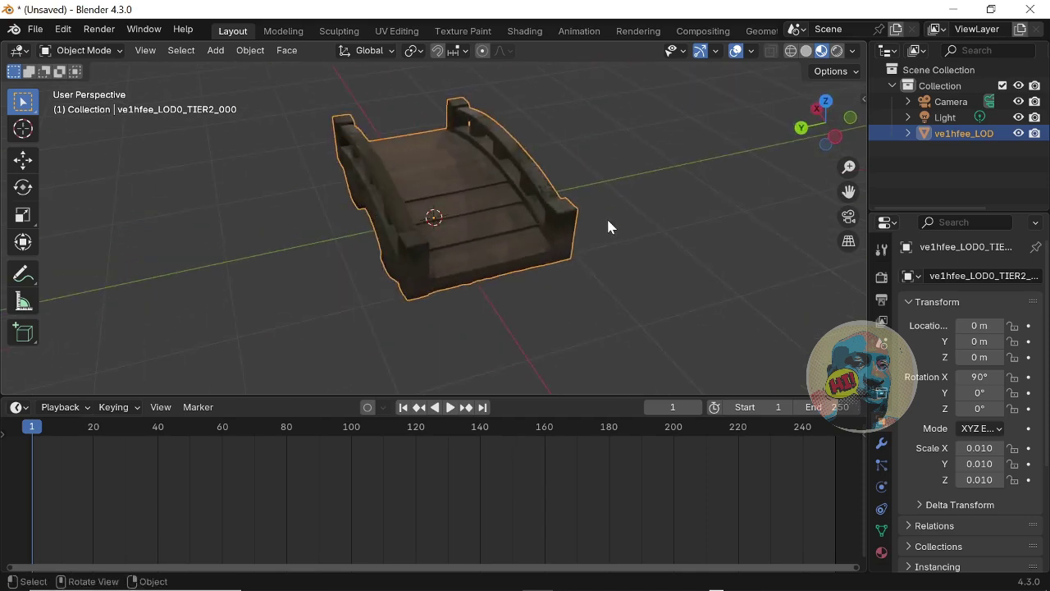